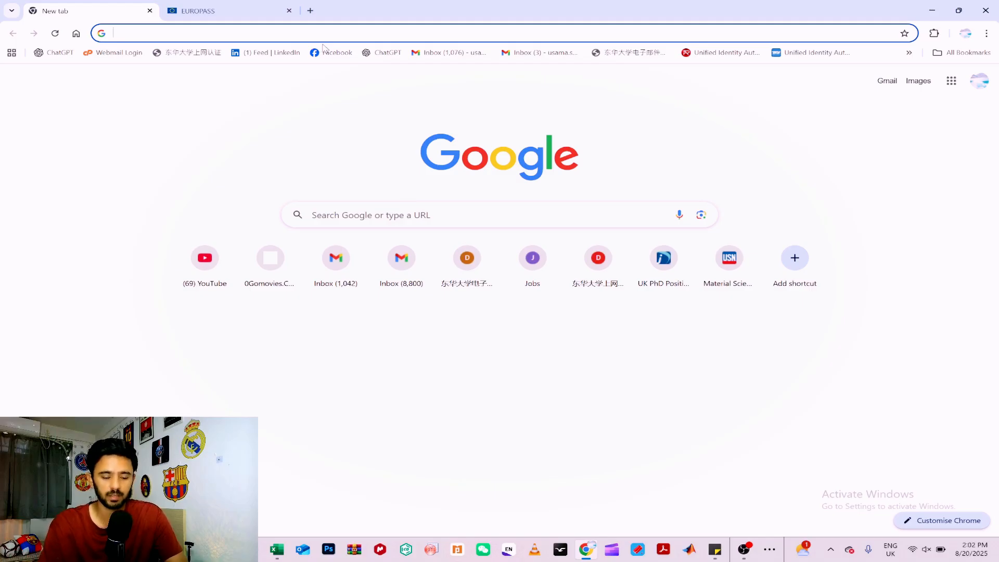
Open the Europass website at europass.europa.eu/en and go to the account's profile page.
type("euro")
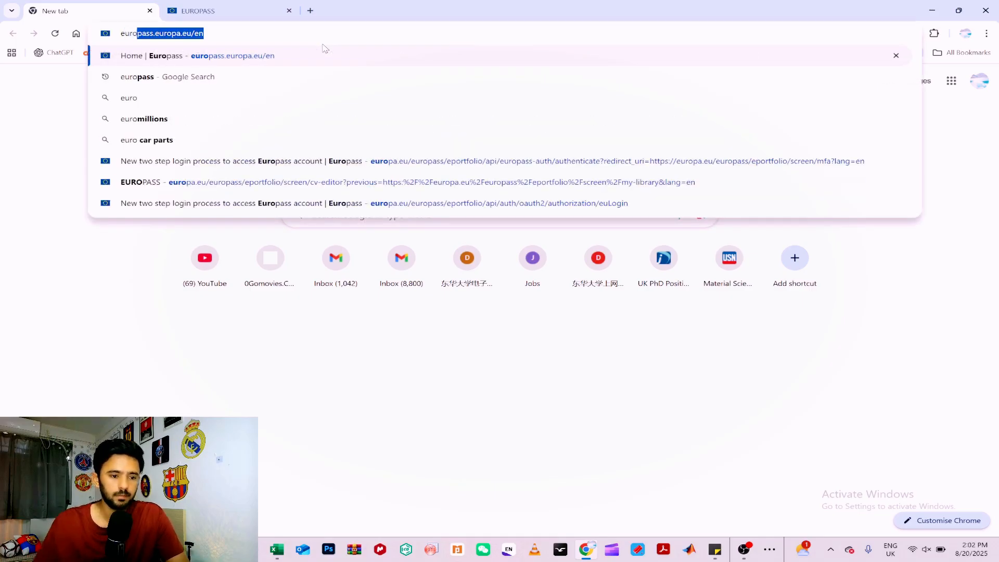
left_click(252, 62)
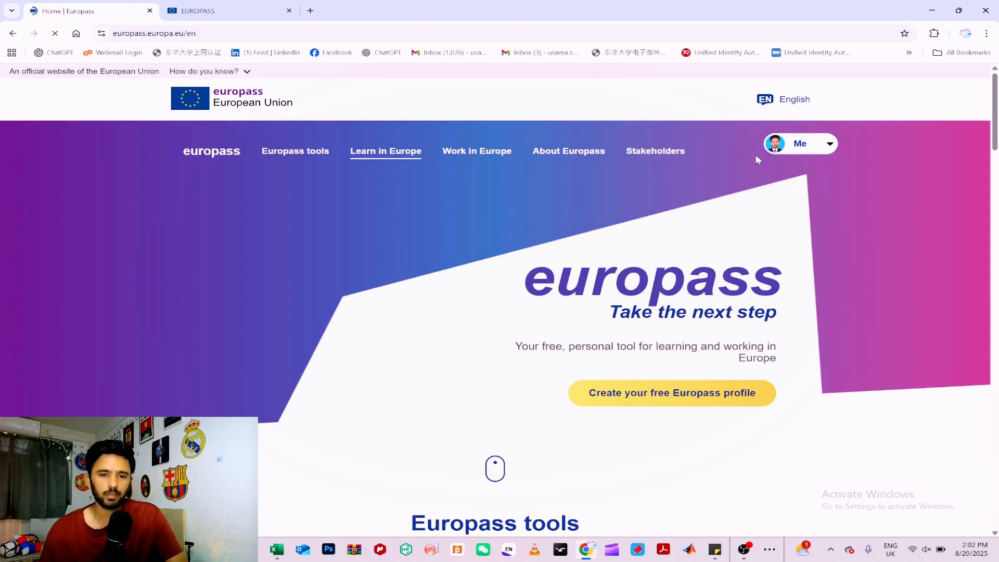
left_click(829, 144)
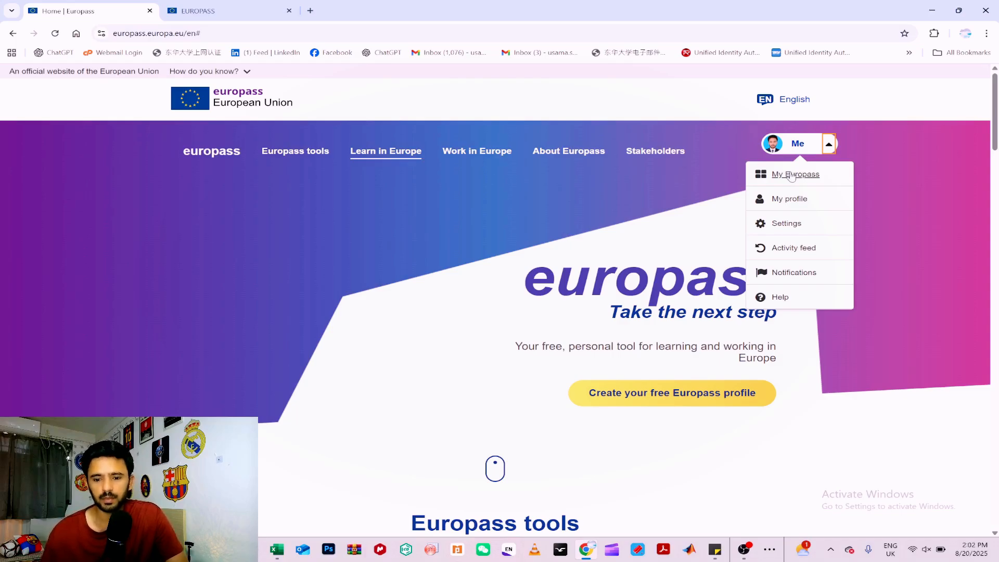
left_click(795, 202)
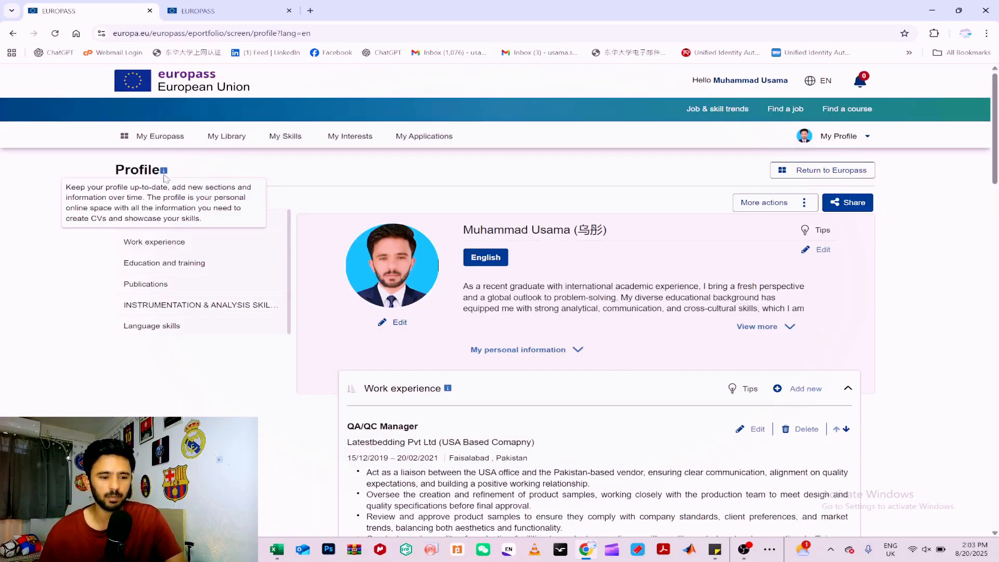
Go to the My Europass dashboard, start creating a CV and choose to resume the last unfinished CV.
left_click(166, 137)
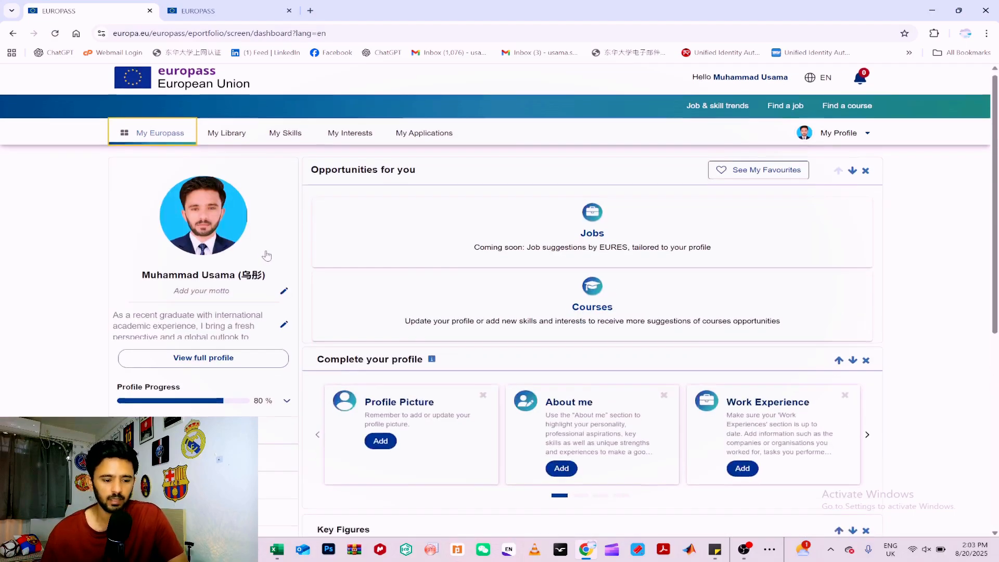
scroll(150, 324, "down", 2)
left_click(145, 332)
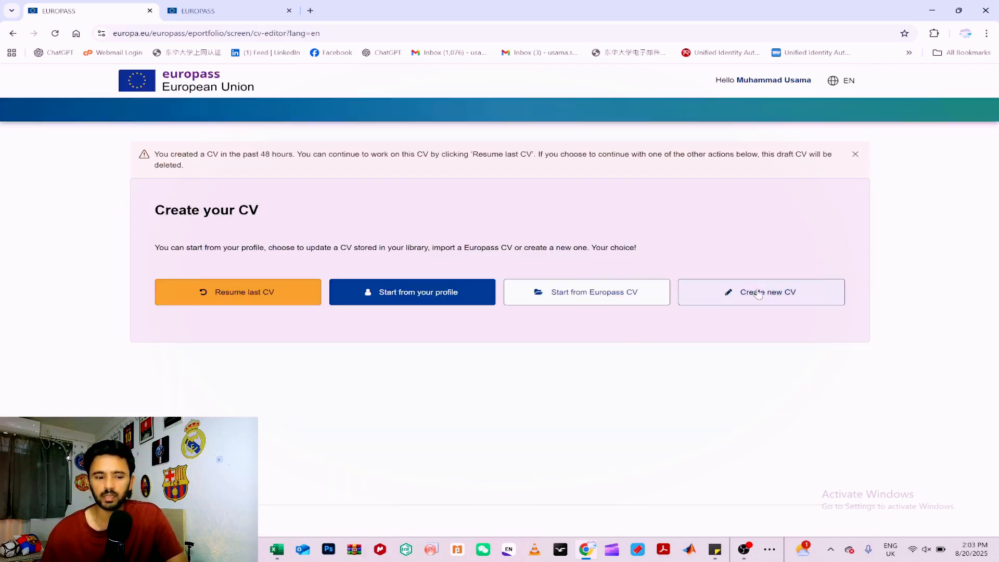
left_click(758, 295)
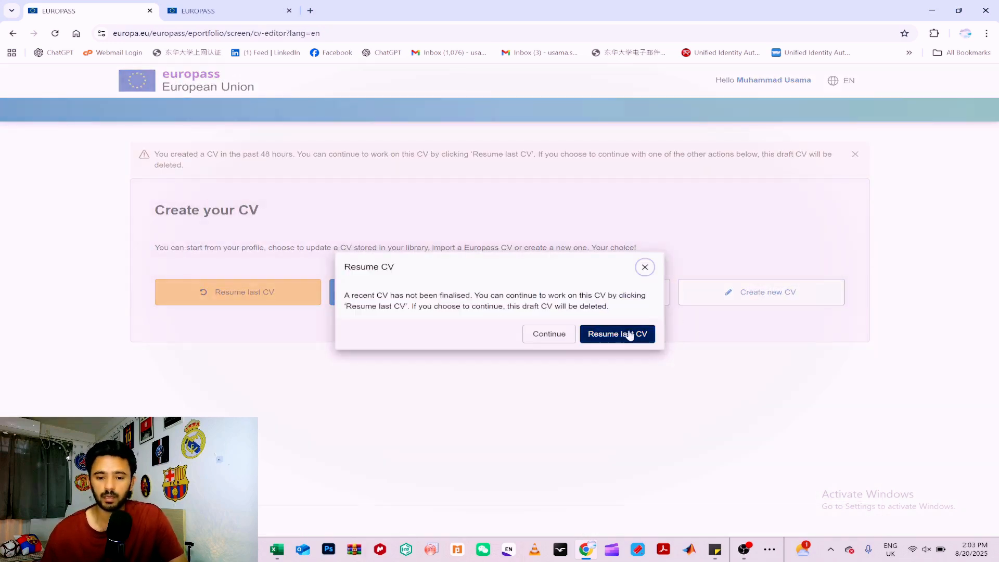
left_click(625, 336)
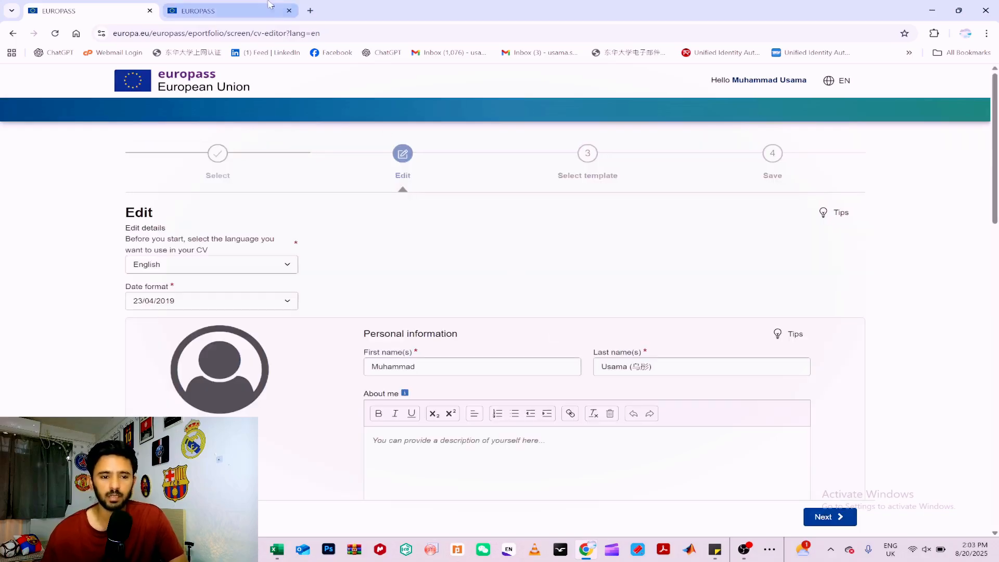
Close the second EUROPASS browser page without saving its changes and look through the CV's personal information form.
left_click(286, 13)
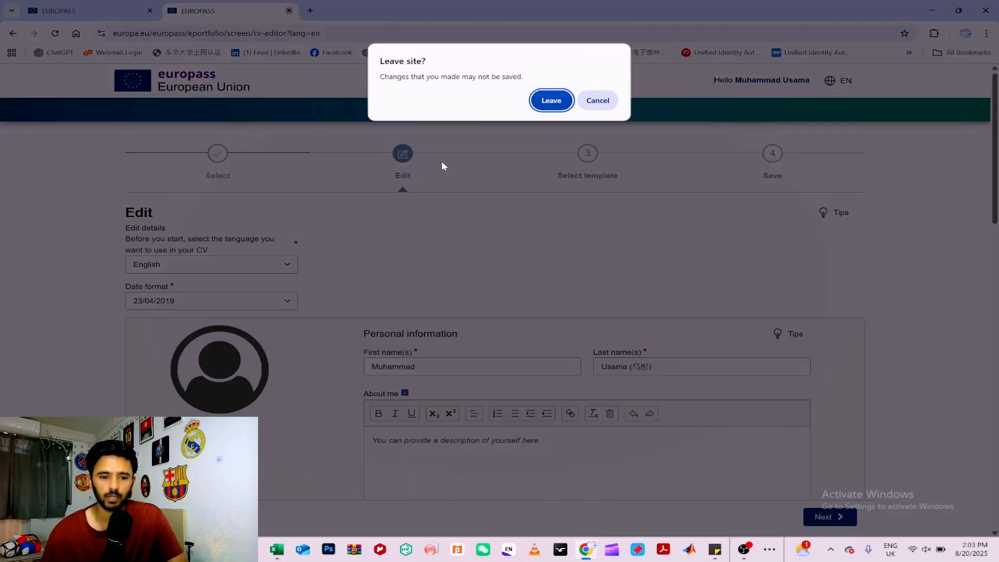
left_click(548, 99)
scroll(523, 208, "down", 3)
scroll(522, 207, "down", 14)
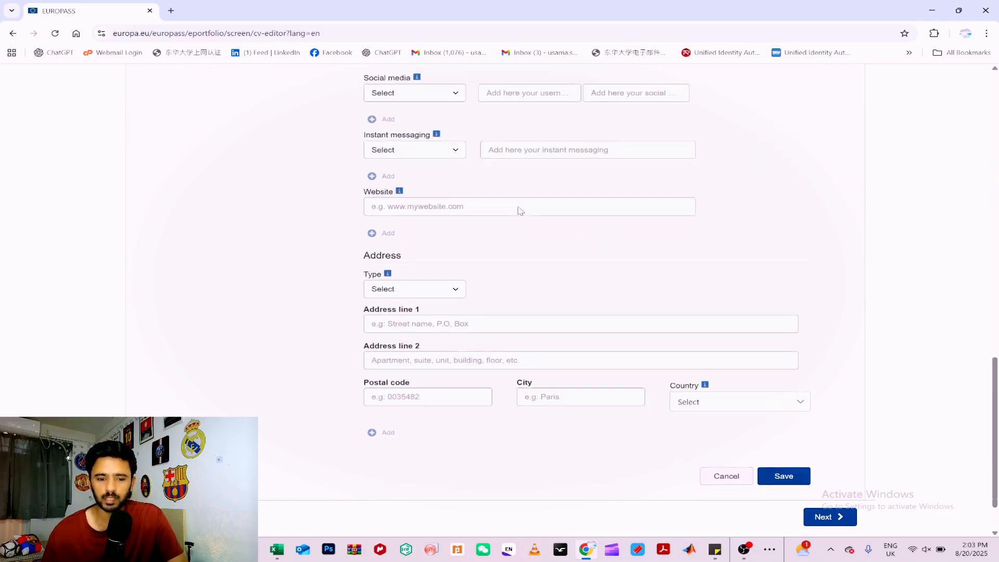
Enter "ababbababba" as the About me description in the personal information, replacing any text there.
scroll(523, 208, "up", 13)
scroll(414, 189, "up", 1)
left_click(443, 208)
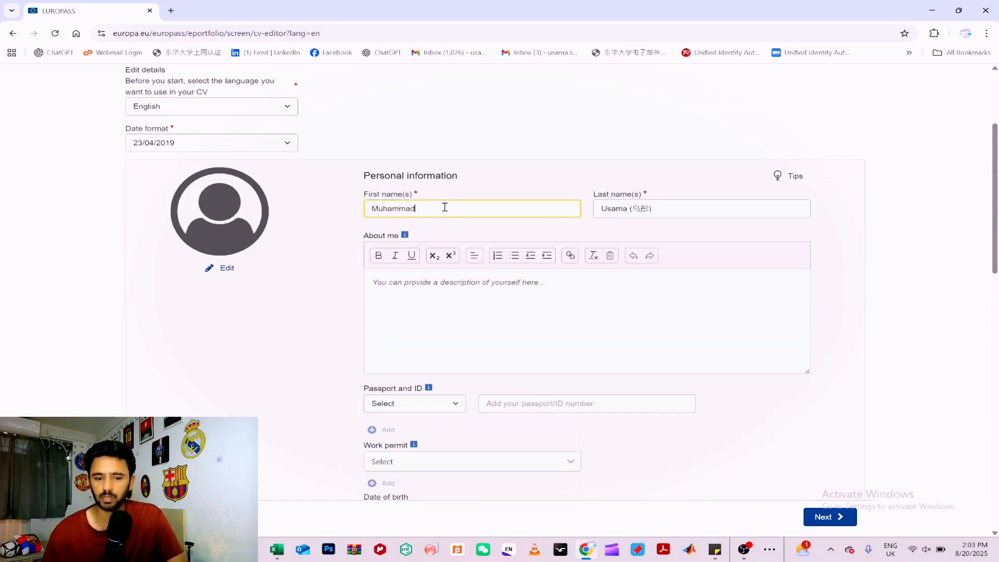
left_click(667, 208)
left_click(474, 282)
type("asc")
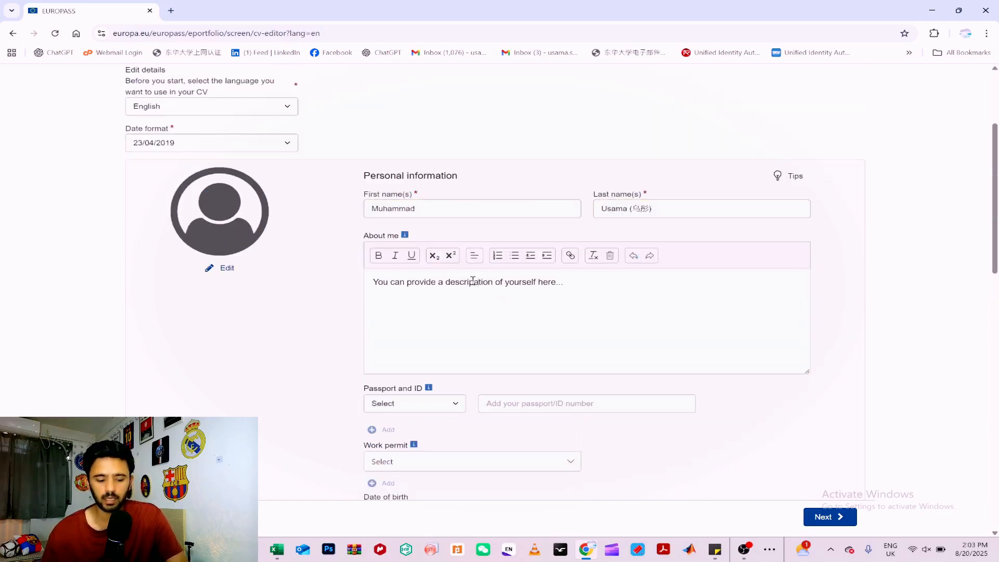
left_click_drag(577, 283, 375, 280)
type("ababbababba")
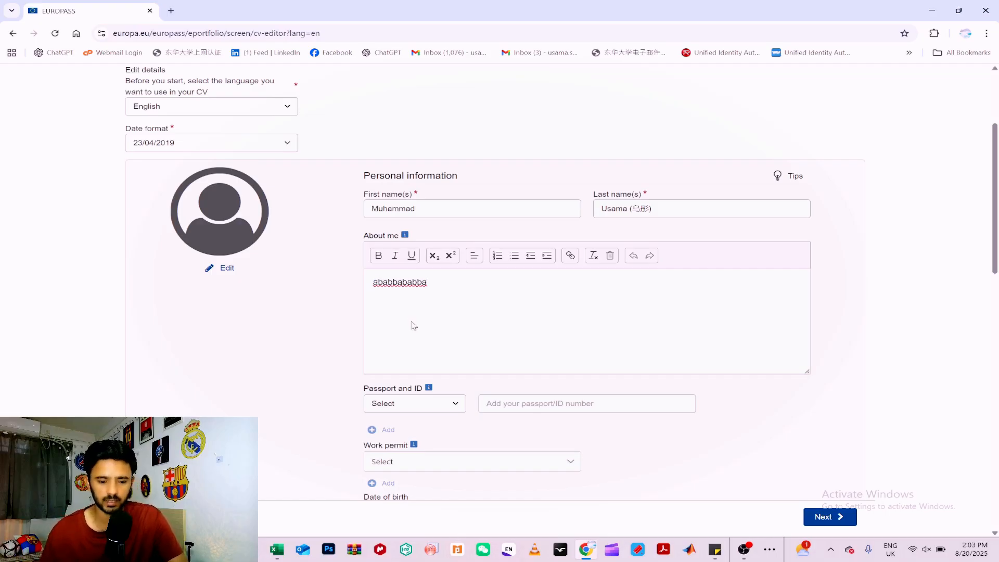
Choose Passport as the identity document type and enter a passport number.
scroll(406, 317, "down", 4)
left_click(430, 194)
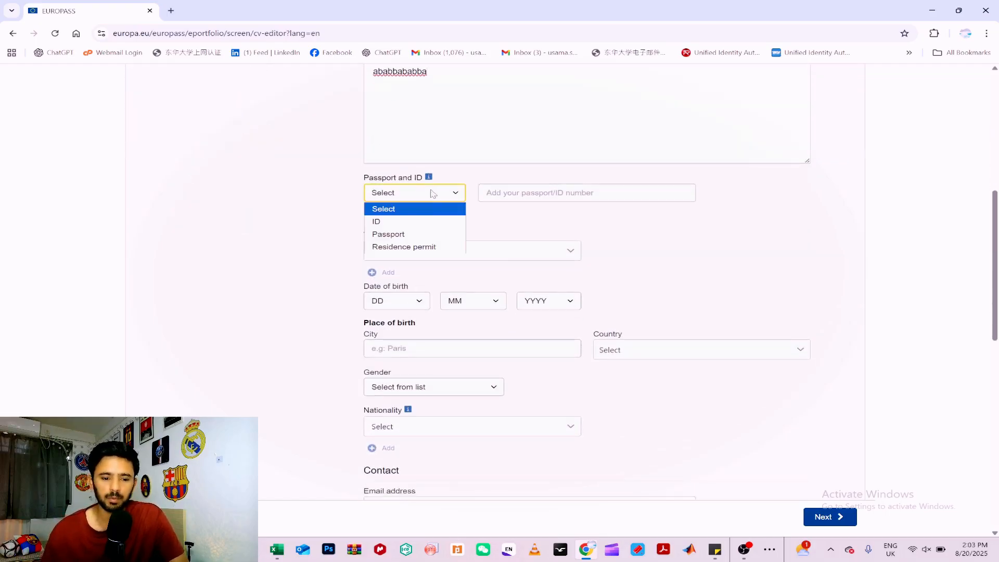
left_click(415, 232)
left_click(548, 192)
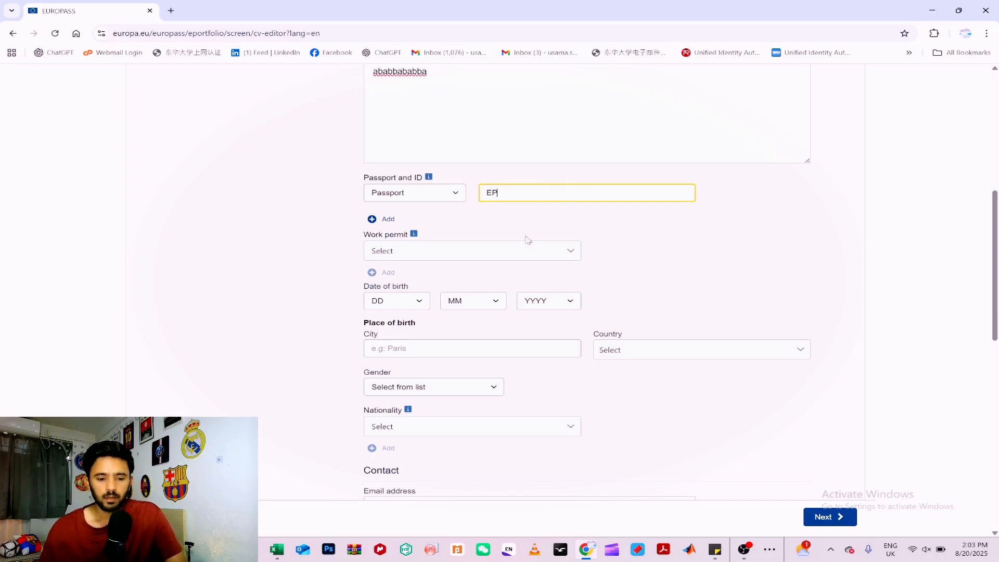
Set the work permit country to Belgium in the personal information.
scroll(525, 237, "down", 2)
left_click(404, 200)
left_click(499, 133)
left_click(498, 149)
left_click(499, 151)
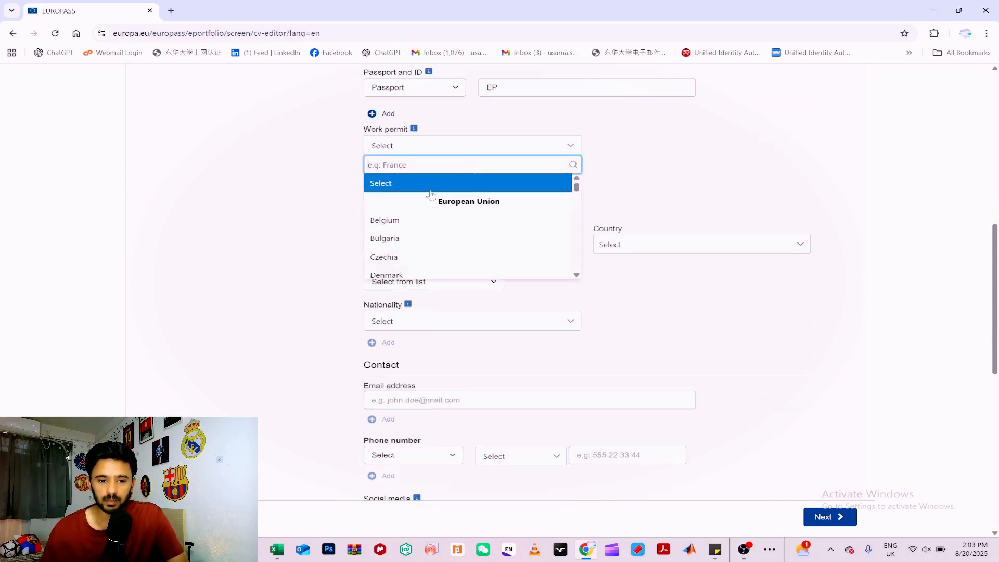
left_click(420, 221)
Fill in the day, month and year of the date of birth.
left_click(394, 200)
left_click(396, 249)
left_click(494, 195)
left_click(469, 249)
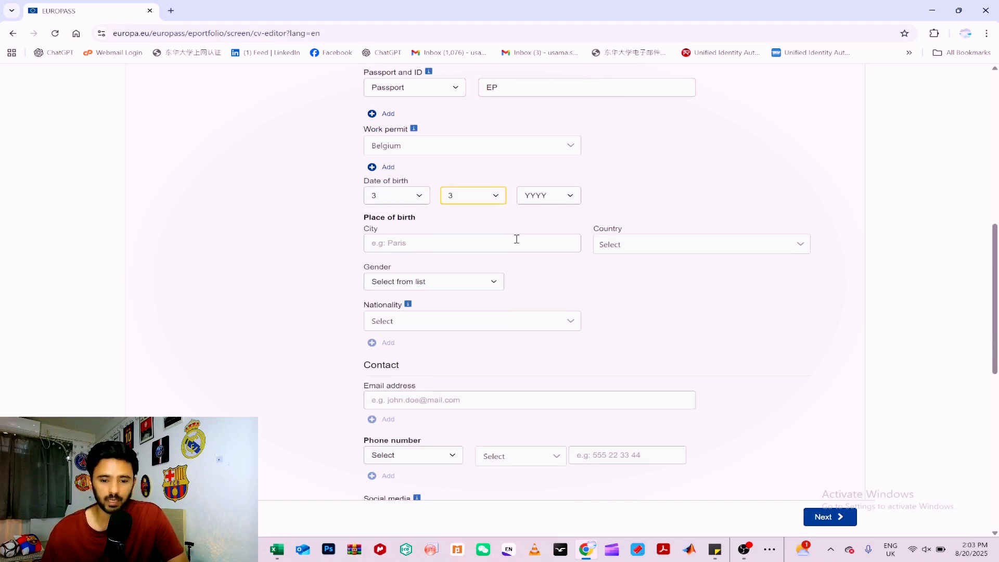
left_click(547, 196)
left_click(542, 274)
Set the gender to Male and the nationality to Pakistani.
scroll(457, 245, "down", 2)
left_click(444, 180)
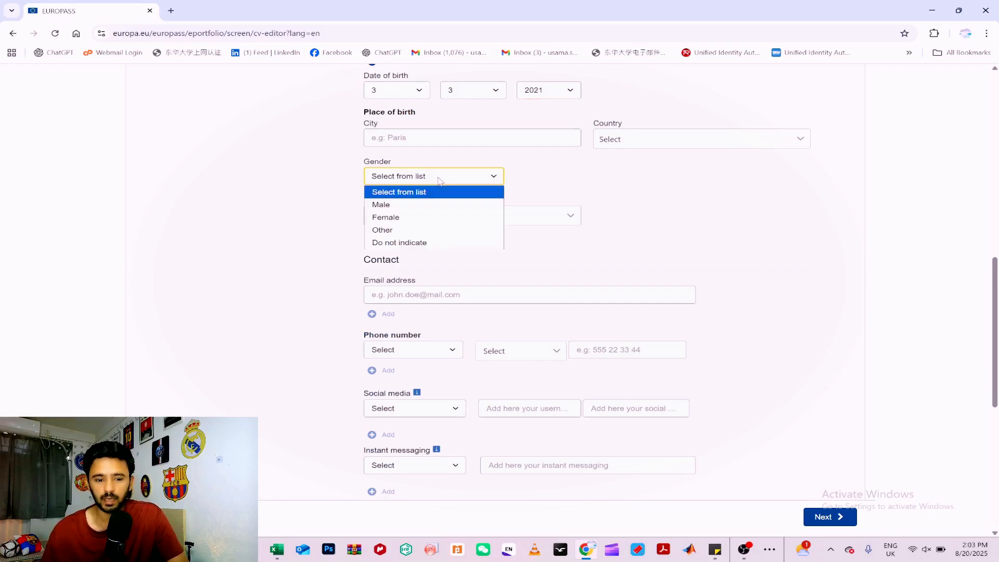
left_click(413, 204)
left_click(420, 212)
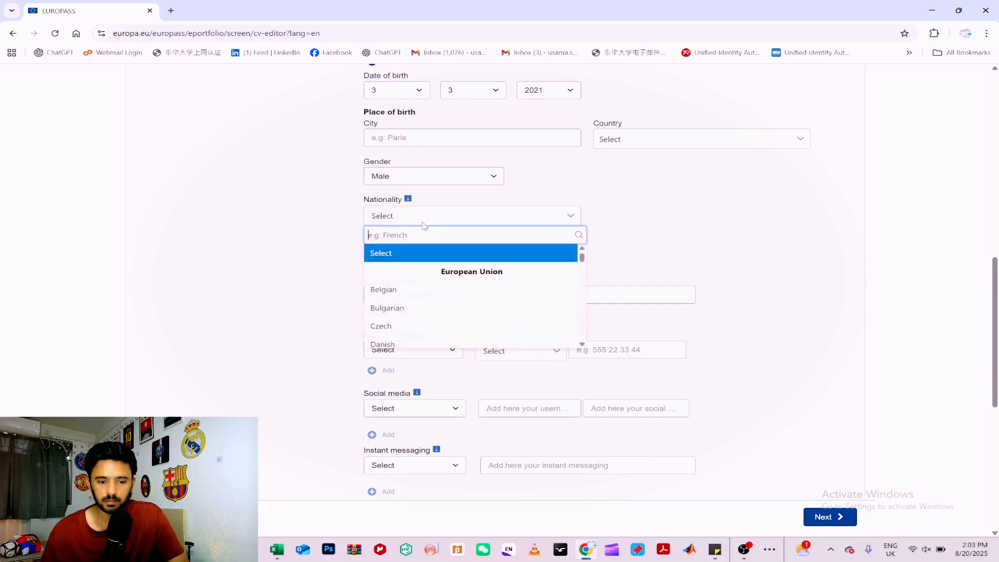
type("pak")
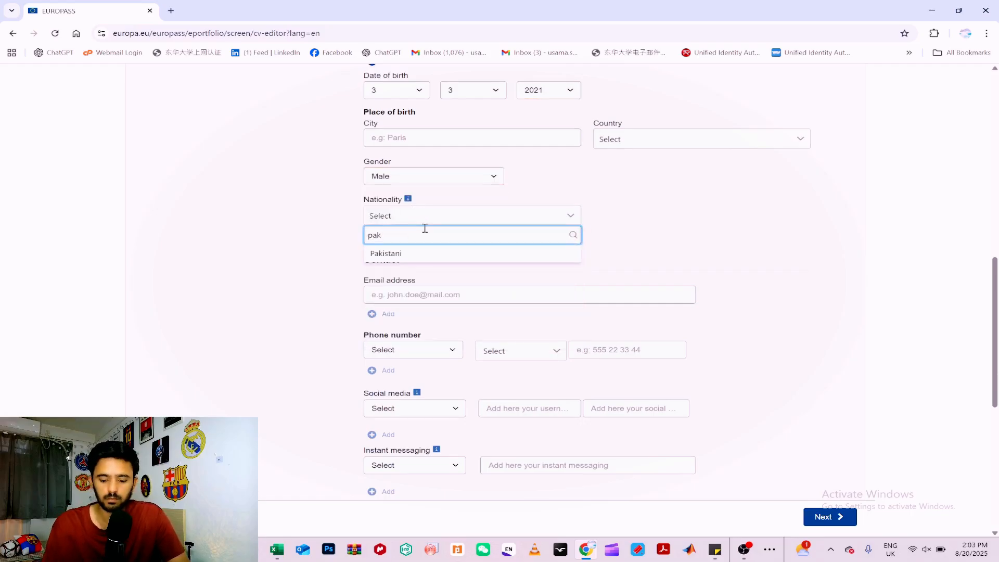
key("Return")
Enter a validly formatted e-mail address in the contact details.
scroll(447, 233, "down", 1)
left_click(448, 240)
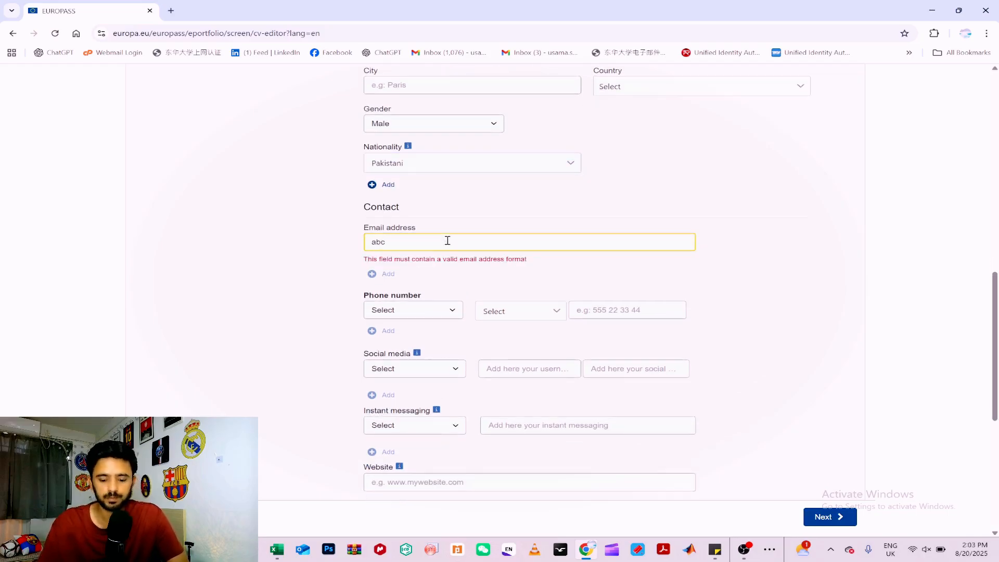
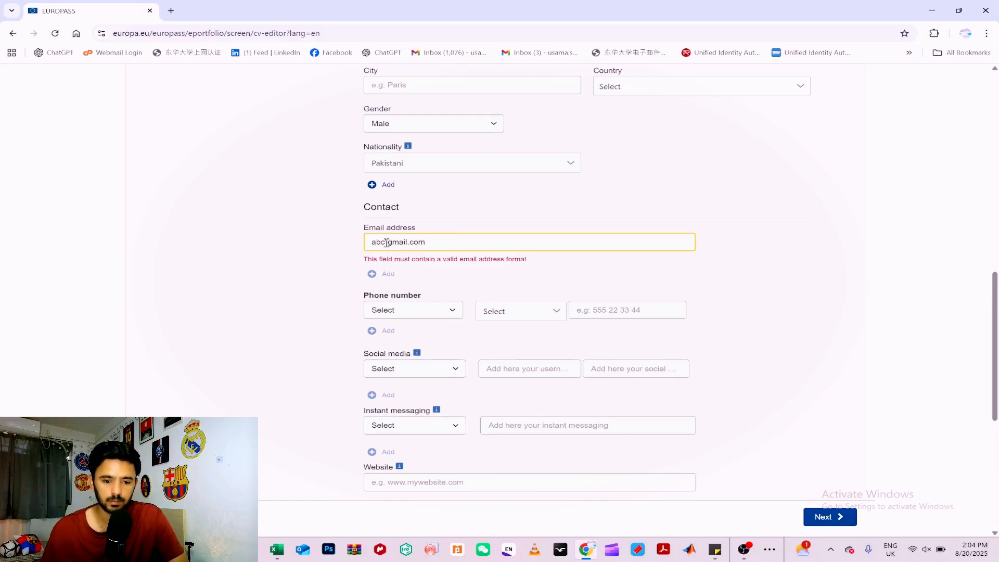
key("BackSpace")
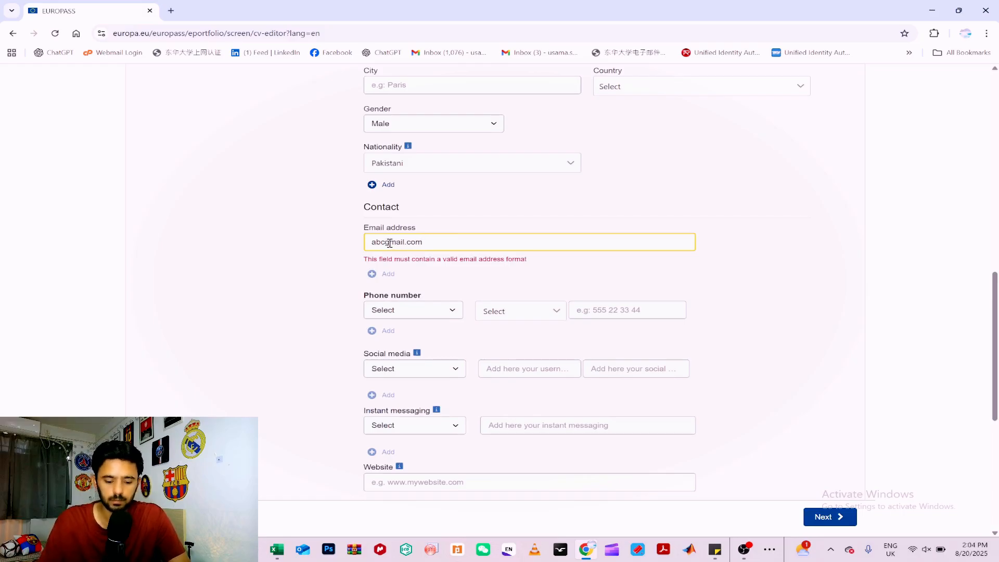
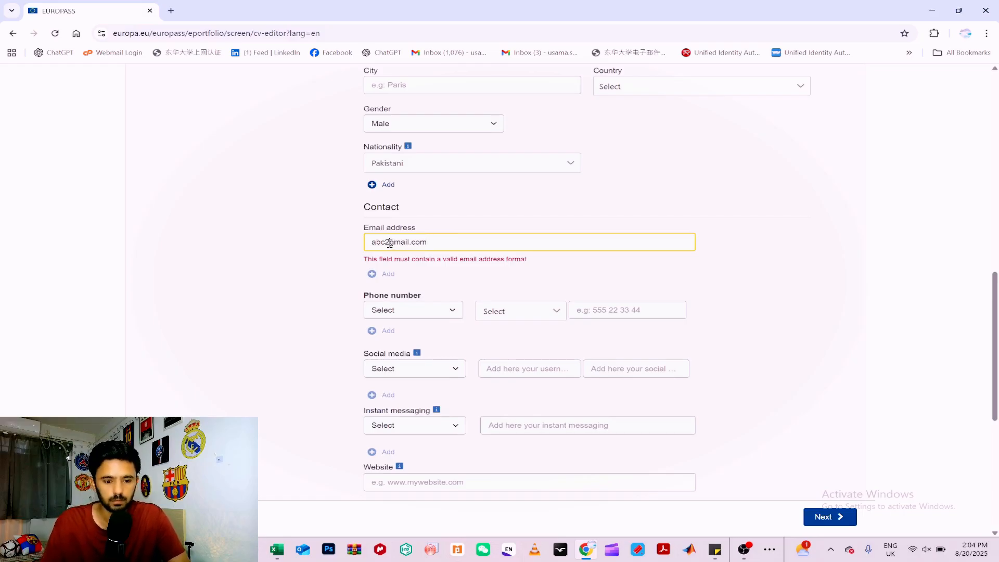
key("BackSpace")
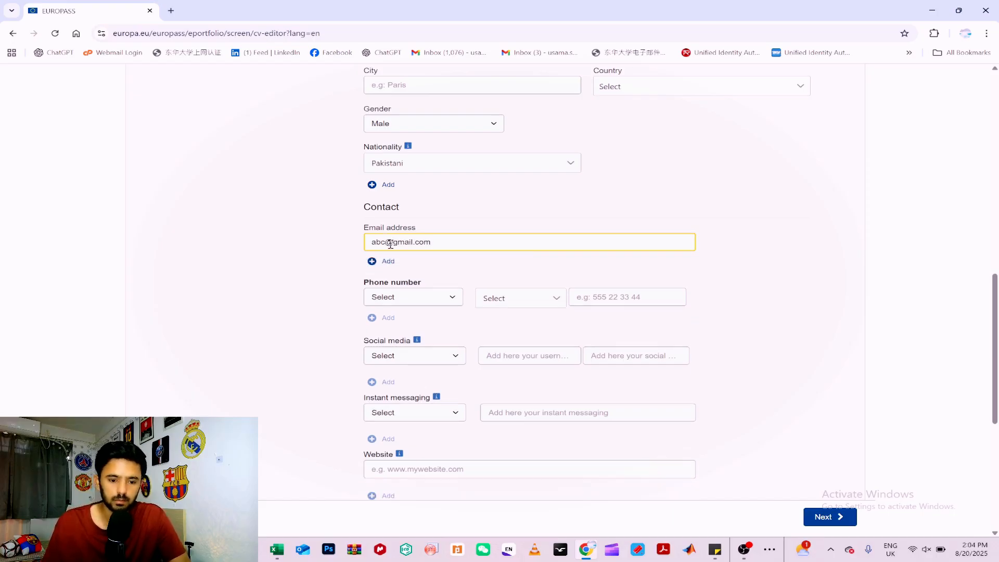
Leave the phone, social media, messaging, website and address fields empty and save the personal information.
scroll(787, 262, "down", 2)
left_click(787, 261)
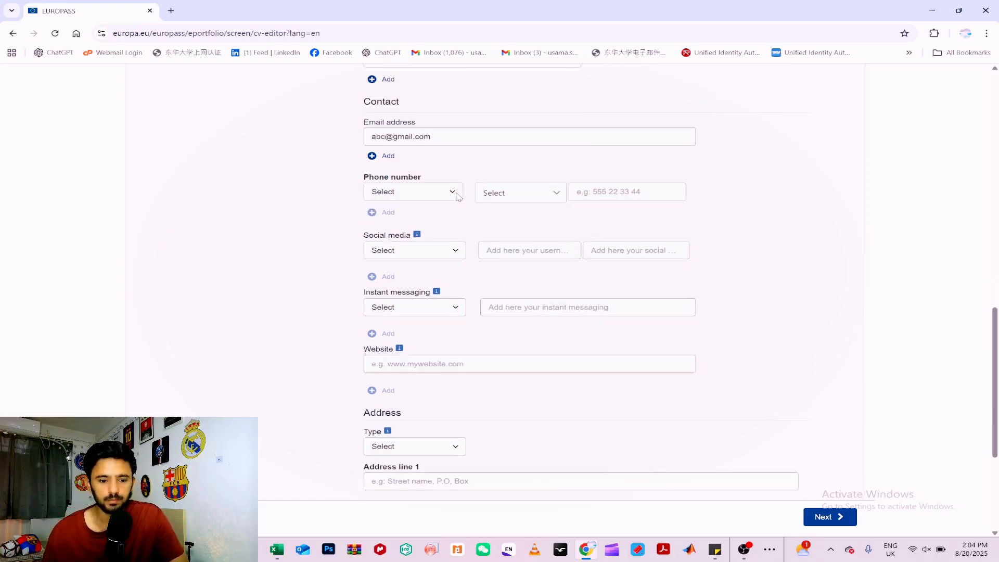
scroll(475, 278, "down", 2)
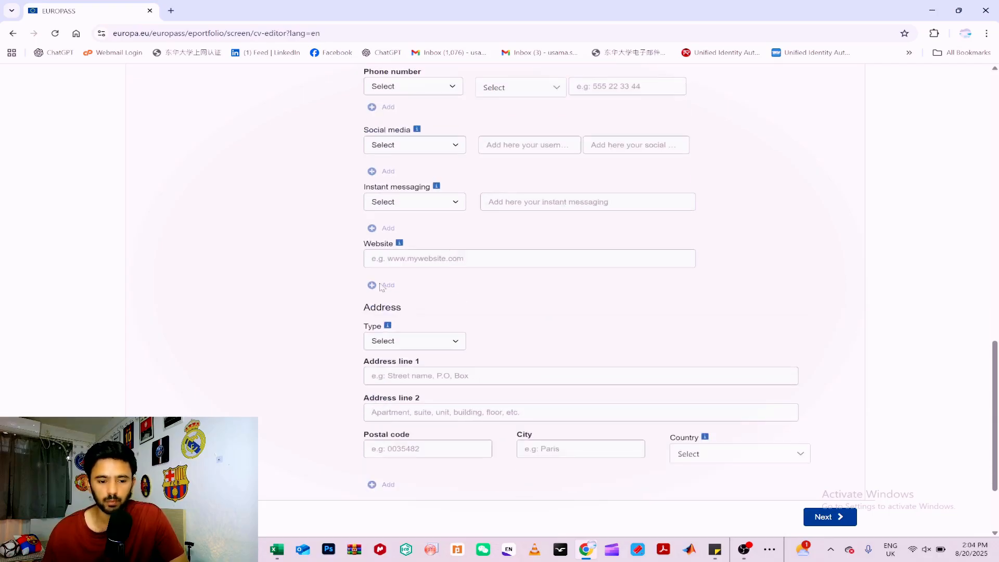
scroll(437, 285, "down", 1)
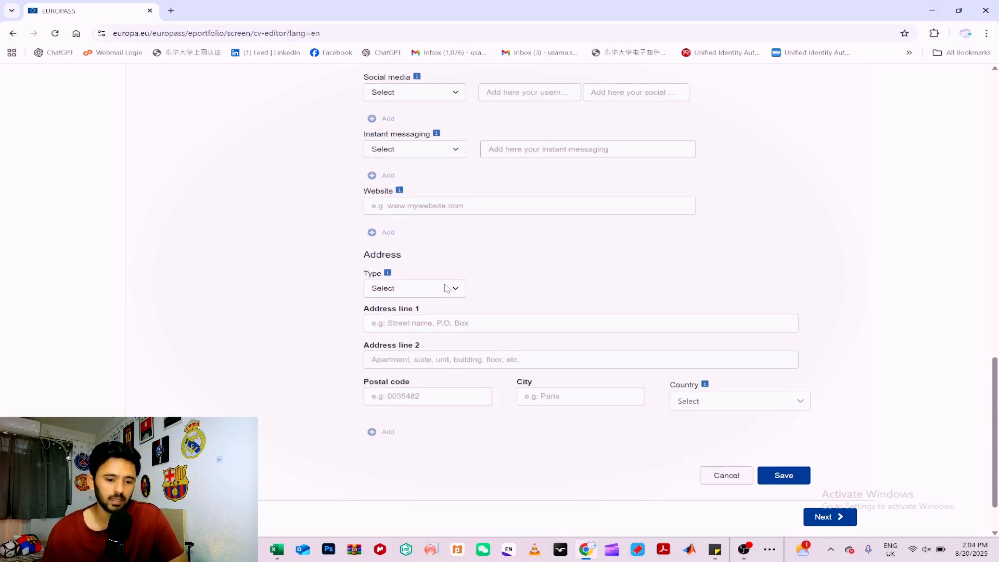
left_click(782, 475)
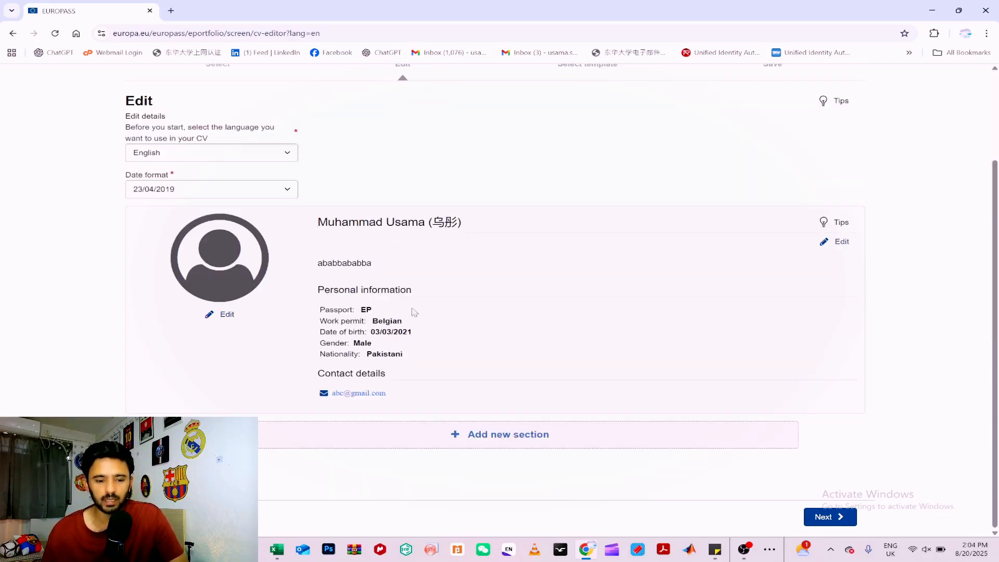
Add a new section of the type Education and training to the CV.
left_click(509, 437)
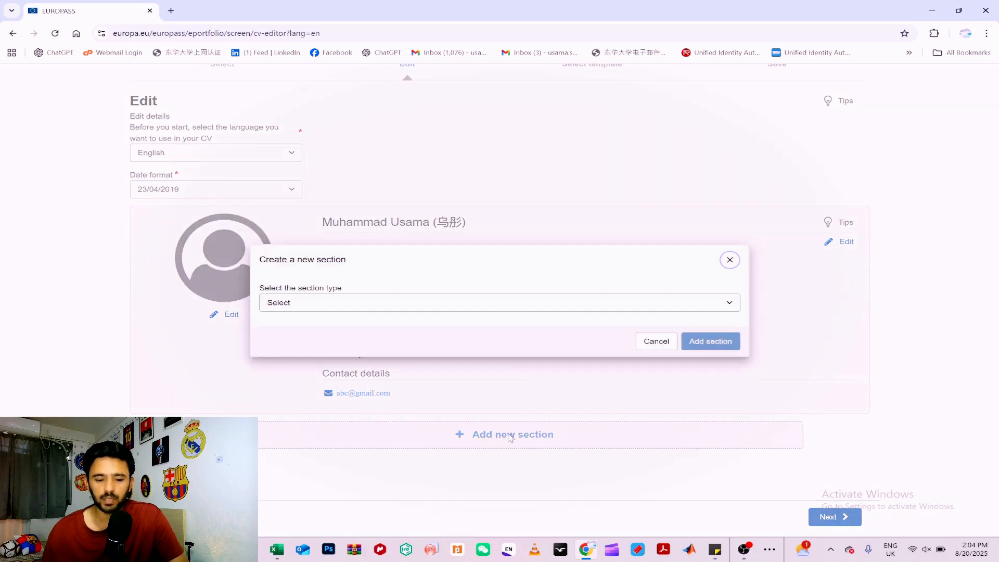
left_click(536, 307)
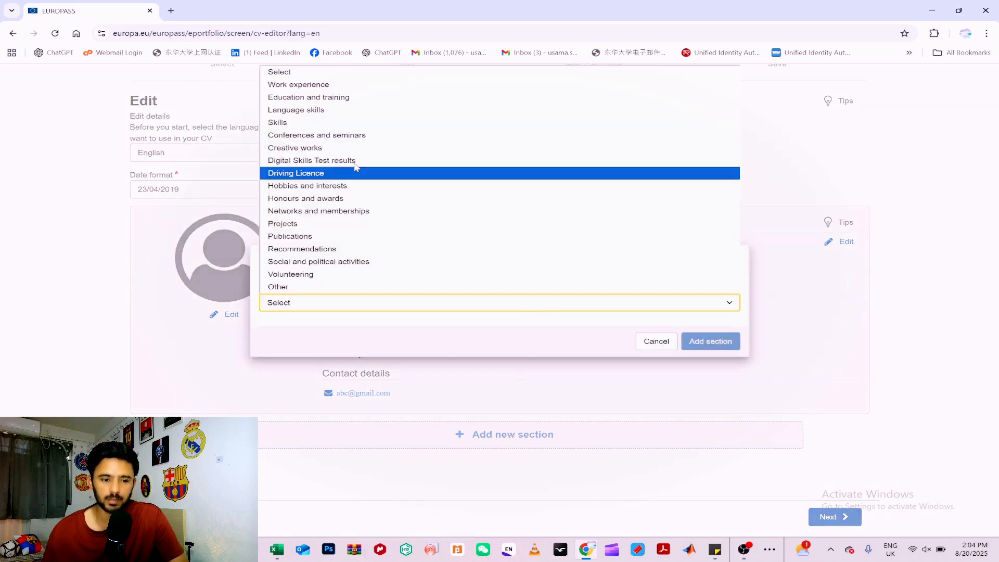
left_click(348, 97)
left_click(709, 341)
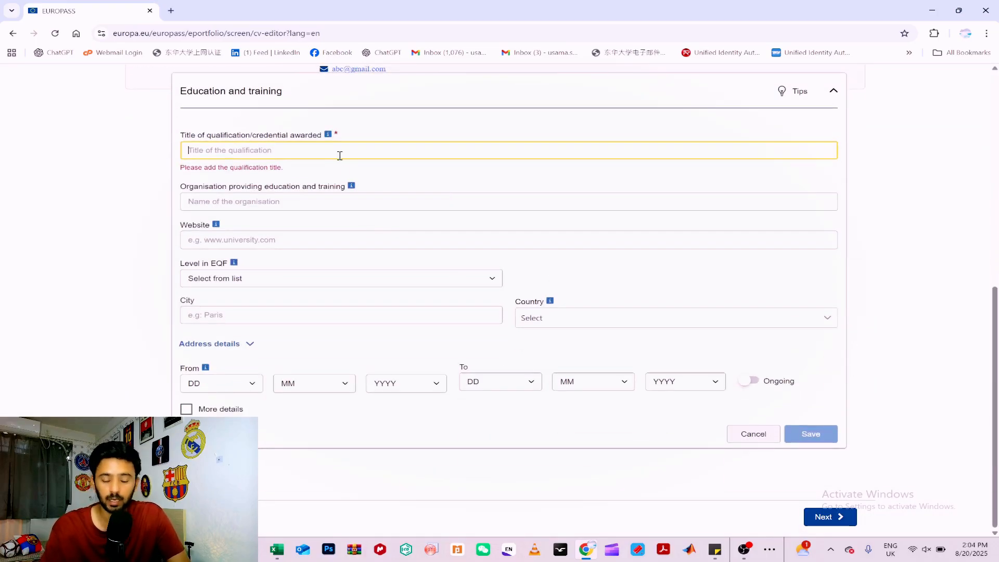
Enter "List is a s follows" as the title of the qualification awarded in the Education and training section.
type("L")
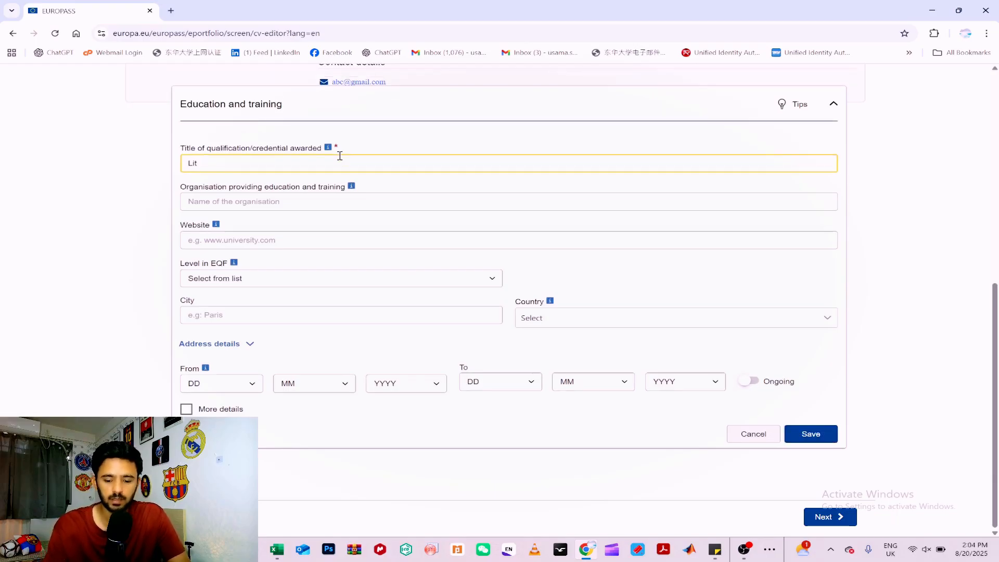
type("ist is a s fol")
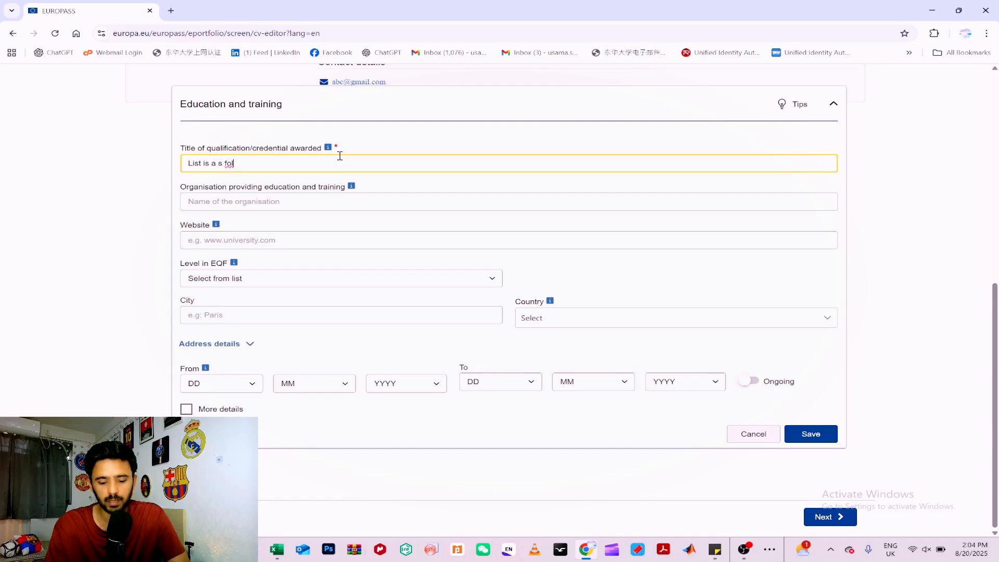
type("lows")
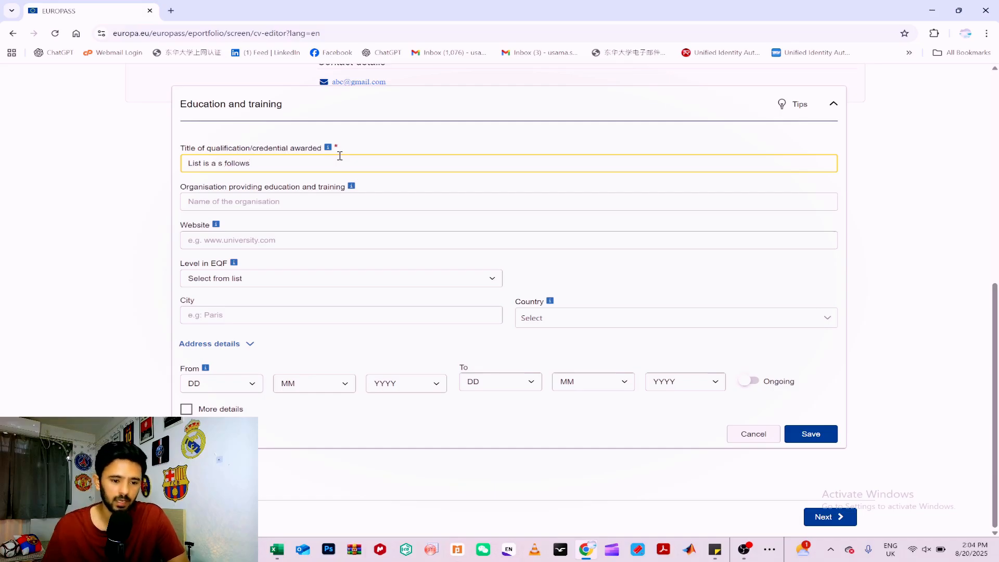
Show the additional details of the education entry and clear the sample text from its main subject / occupational skills field.
left_click(344, 204)
left_click(267, 163)
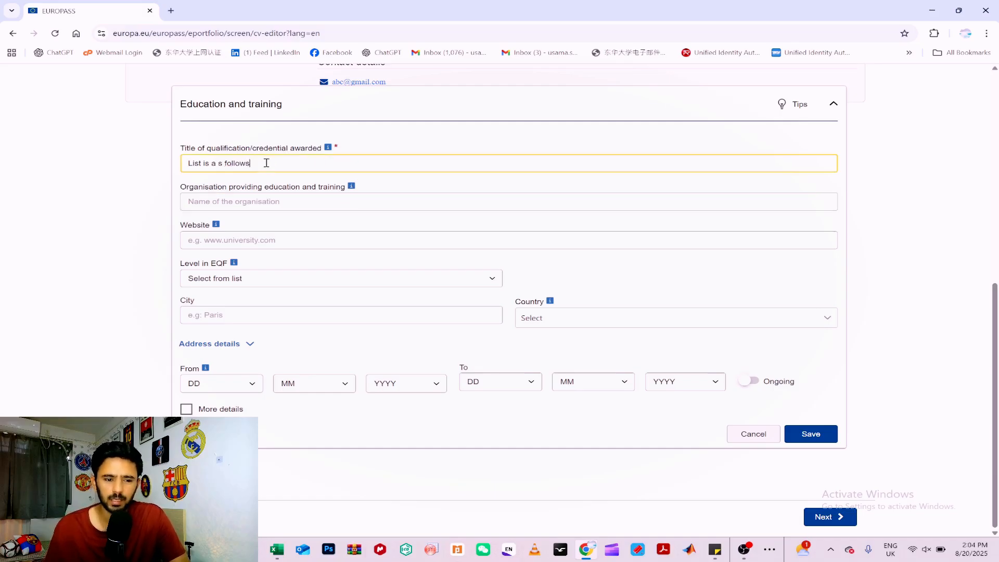
left_click(223, 410)
scroll(262, 128, "down", 6)
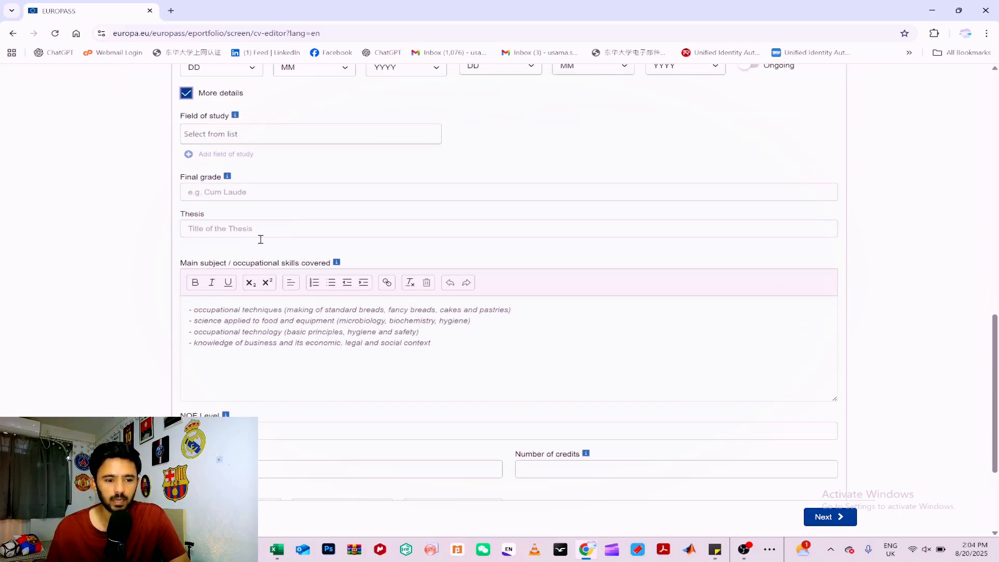
left_click(454, 347)
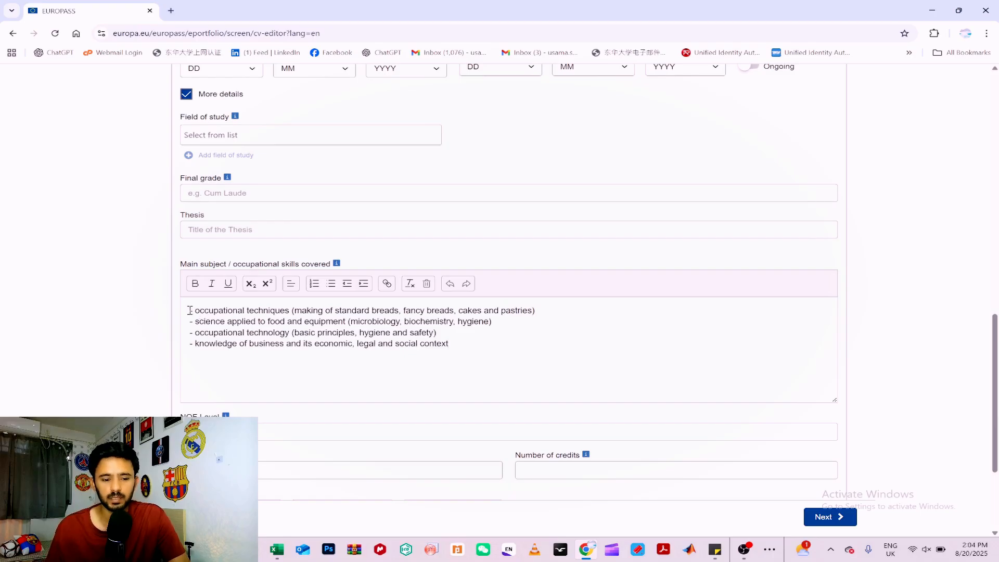
left_click_drag(190, 310, 515, 380)
key("BackSpace")
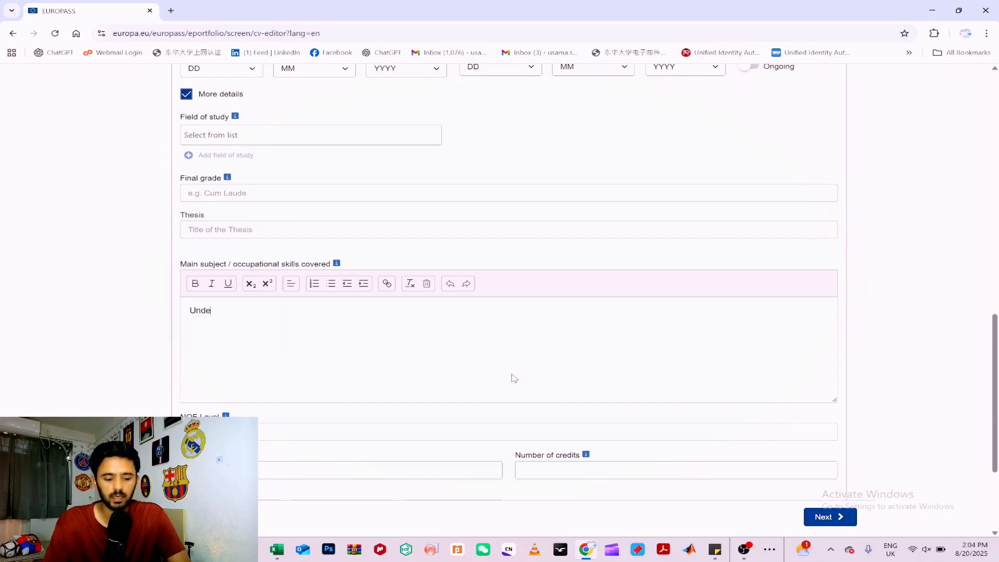
Enter the lines "Undergraduate degree name", "subjcets", "cgpa", "projects" and "Bachelor" as main subjects covered and save the education entry.
type("Undergraduate degree name ")
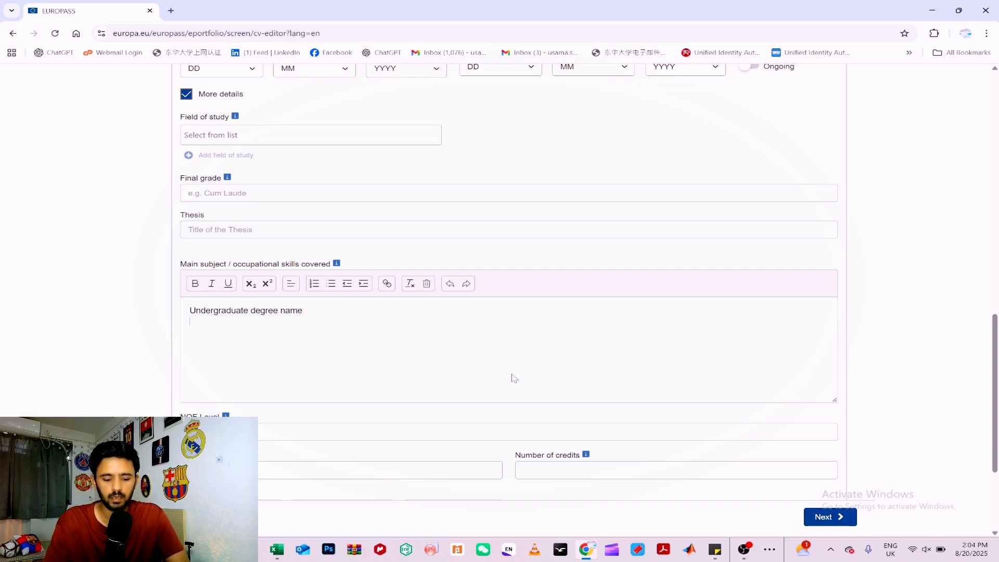
type("subjcets ")
type("cgpa")
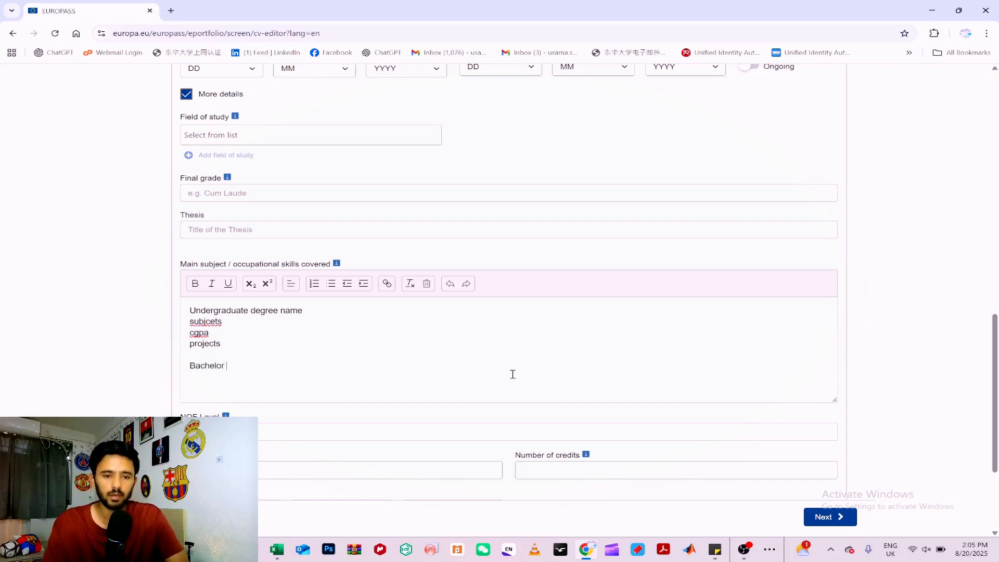
left_click_drag(306, 311, 201, 311)
scroll(551, 323, "down", 4)
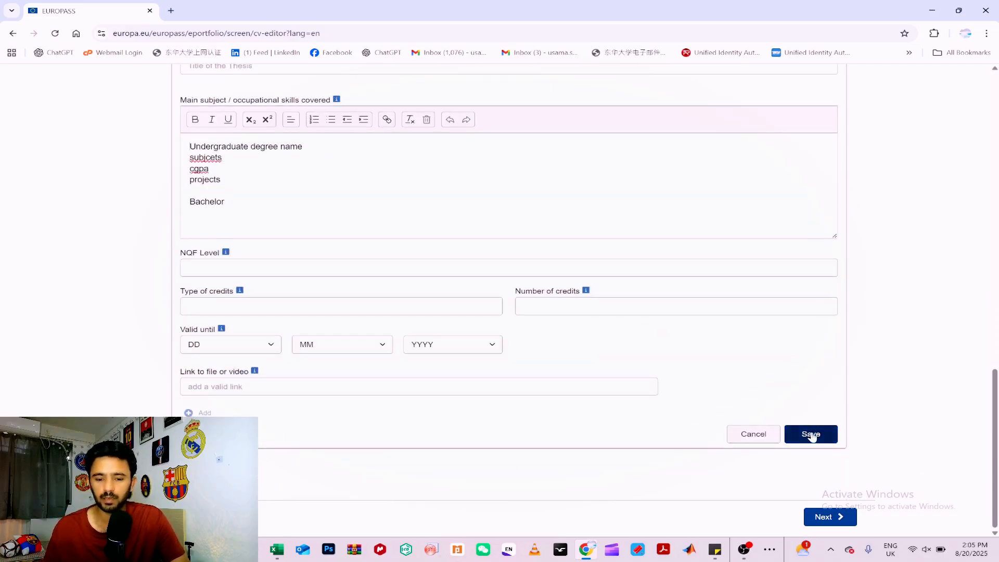
left_click(810, 434)
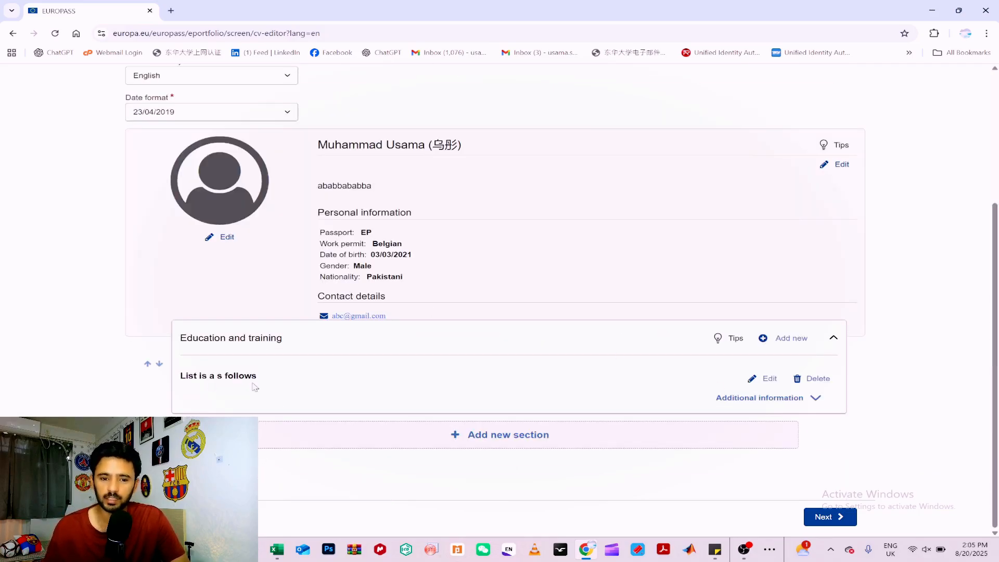
Expand the additional information of the saved Education and training entry and review its content.
left_click(815, 398)
scroll(354, 359, "down", 2)
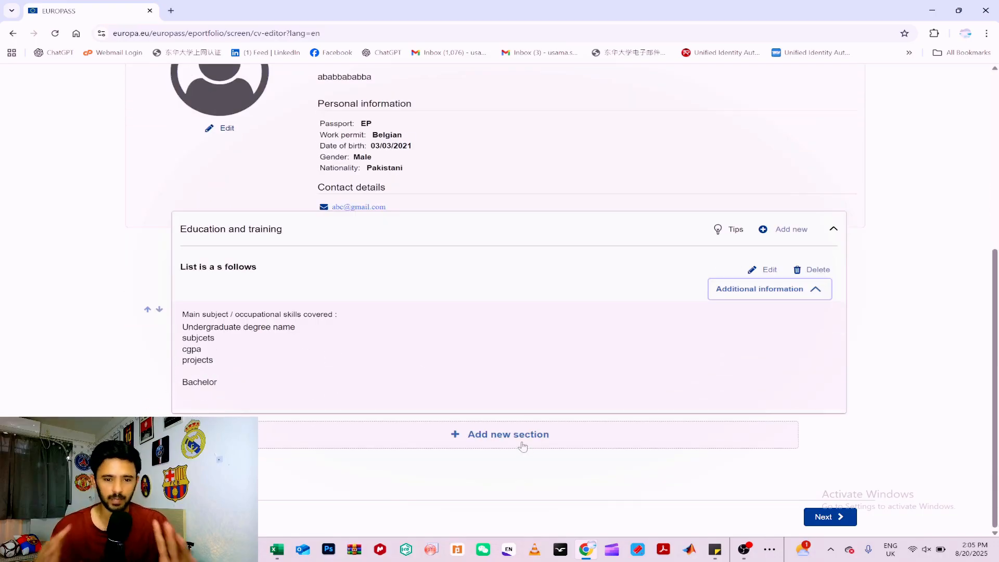
scroll(523, 446, "up", 2)
scroll(516, 481, "down", 2)
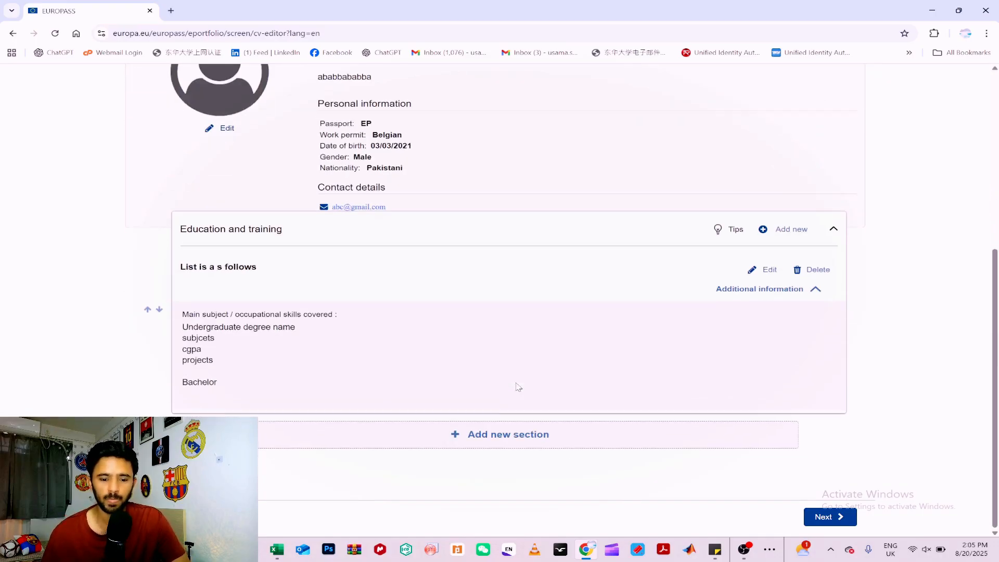
Add a new section of the type Publications to the CV.
left_click(503, 446)
left_click(435, 303)
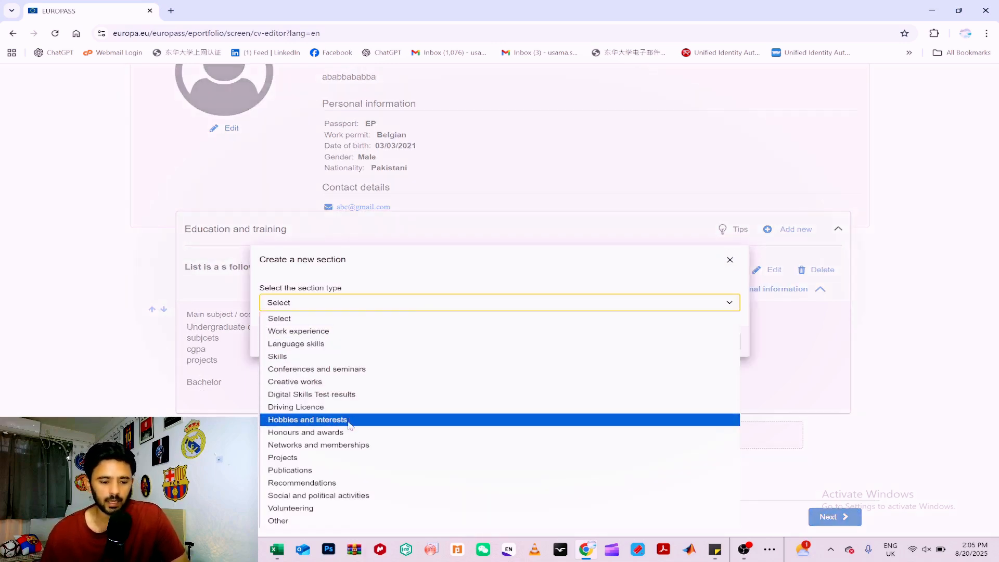
left_click(317, 475)
left_click(711, 343)
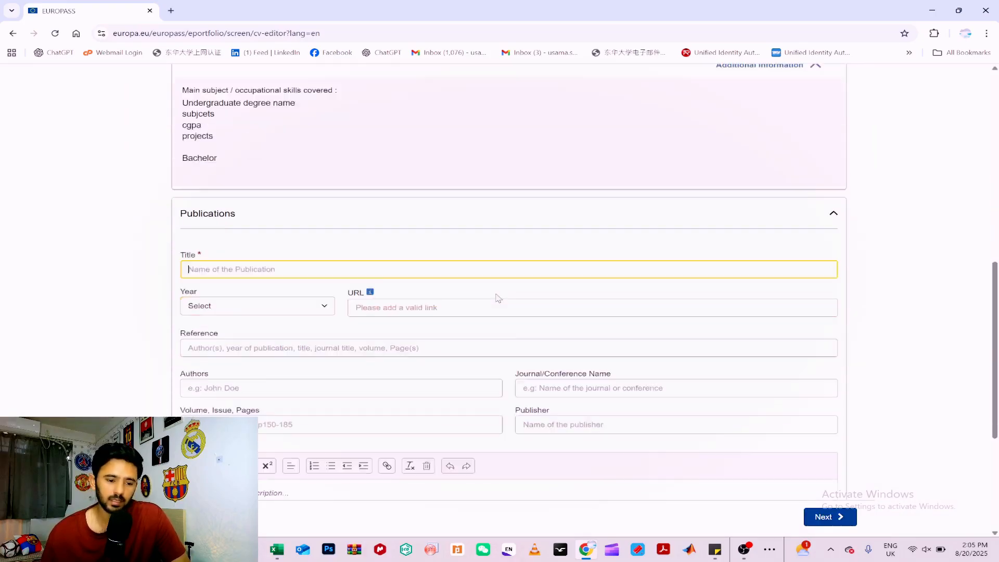
Examine the fields of the Publications form, from the year choices to the description and link fields.
left_click(232, 180)
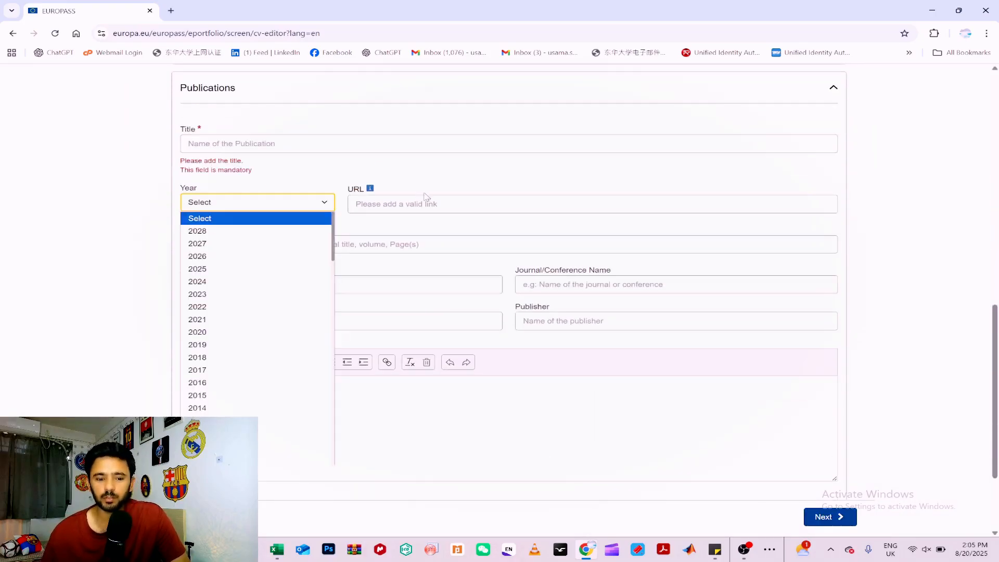
left_click(431, 222)
scroll(401, 309, "down", 1)
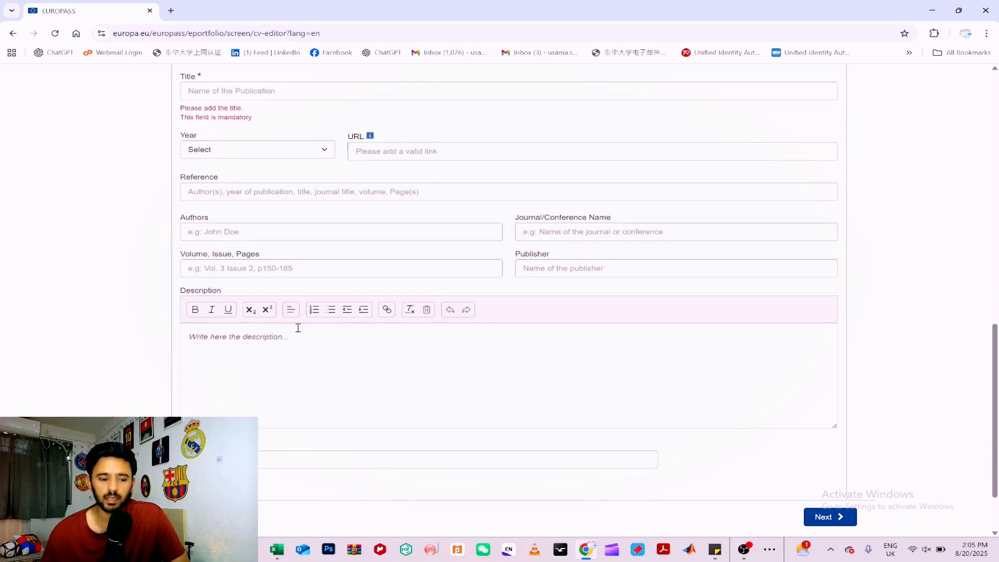
scroll(282, 337, "down", 2)
scroll(337, 314, "up", 3)
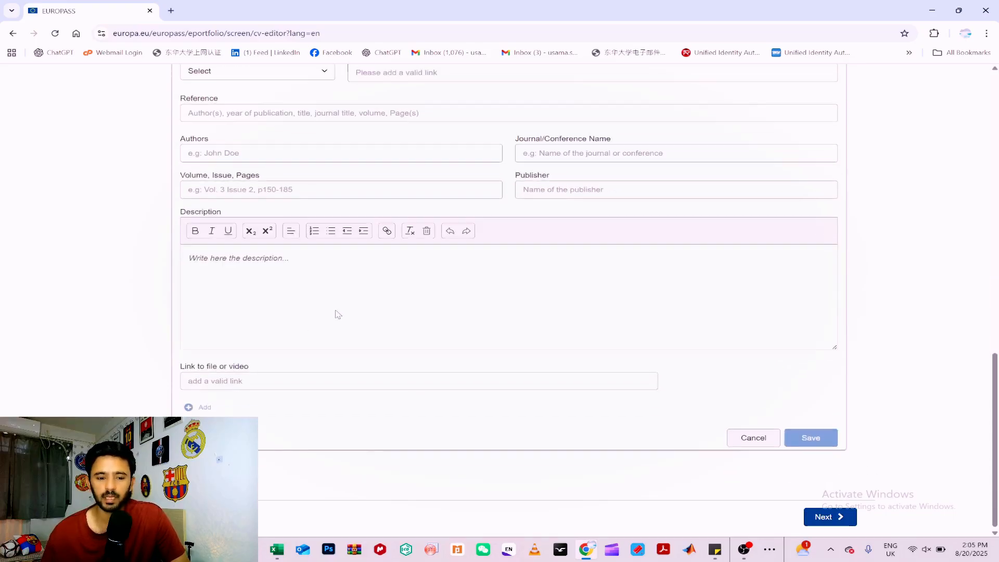
left_click(340, 222)
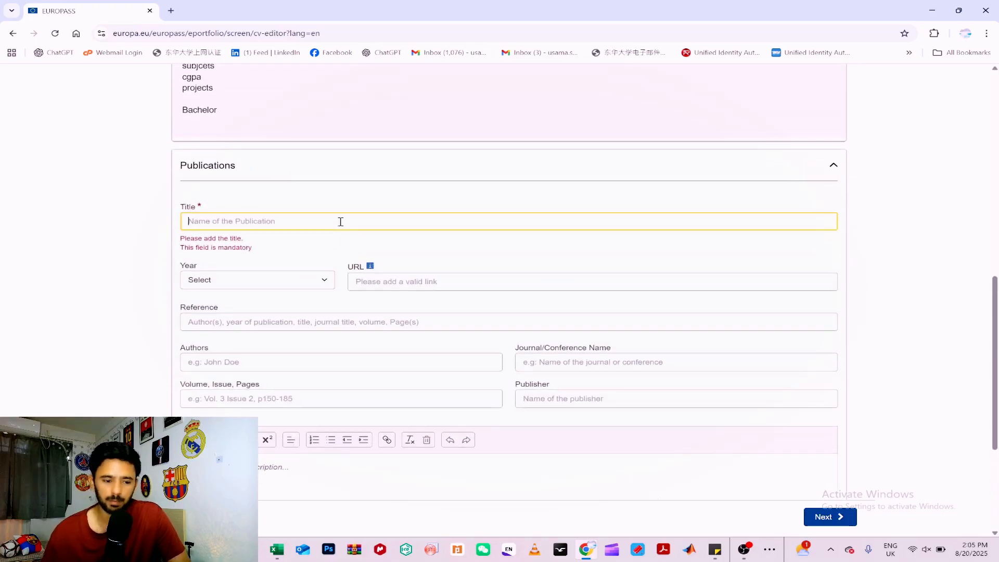
type("B")
key("BackSpace")
type("ABC")
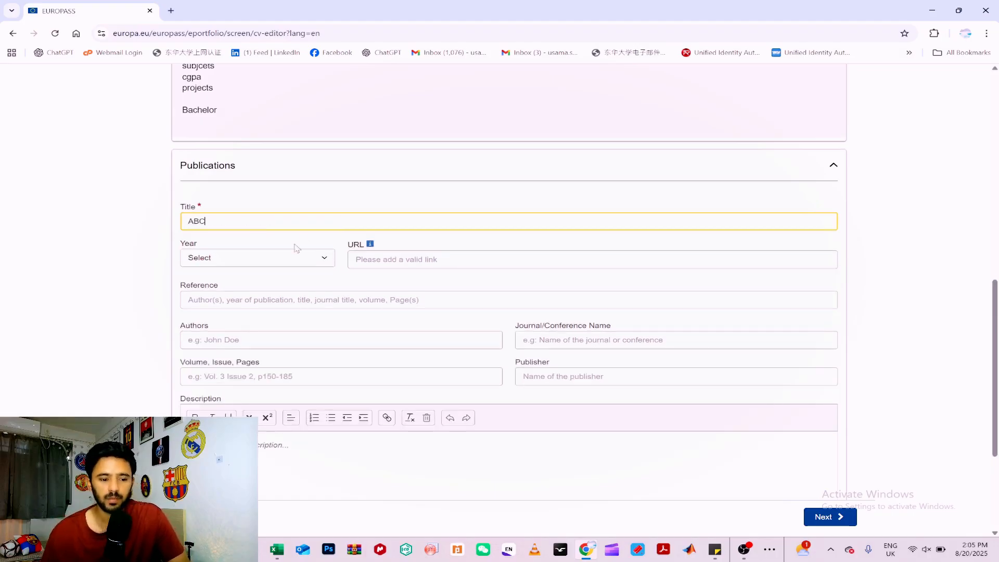
scroll(321, 243, "down", 2)
scroll(321, 243, "down", 2)
left_click(296, 274)
scroll(313, 250, "up", 4)
left_click(284, 246)
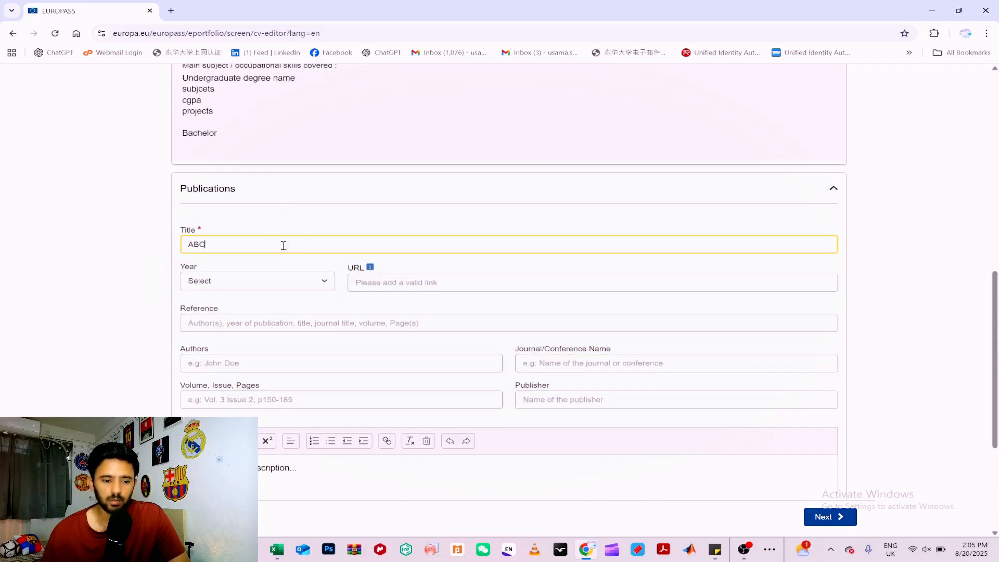
key("BackSpace")
key("BackSpace")
key("BackSpace")
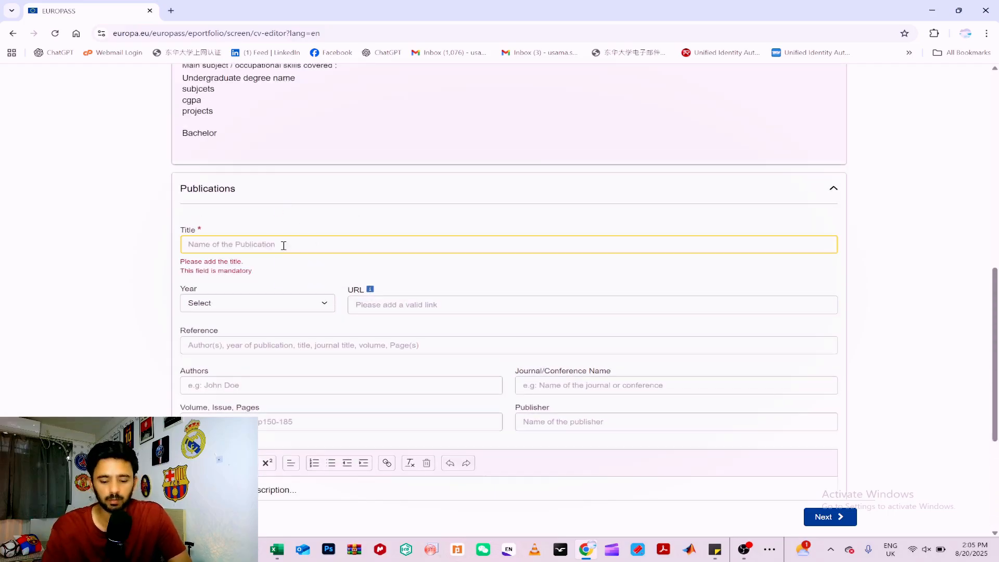
Enter "List of as foolows" as the title of the publication.
type("List of ")
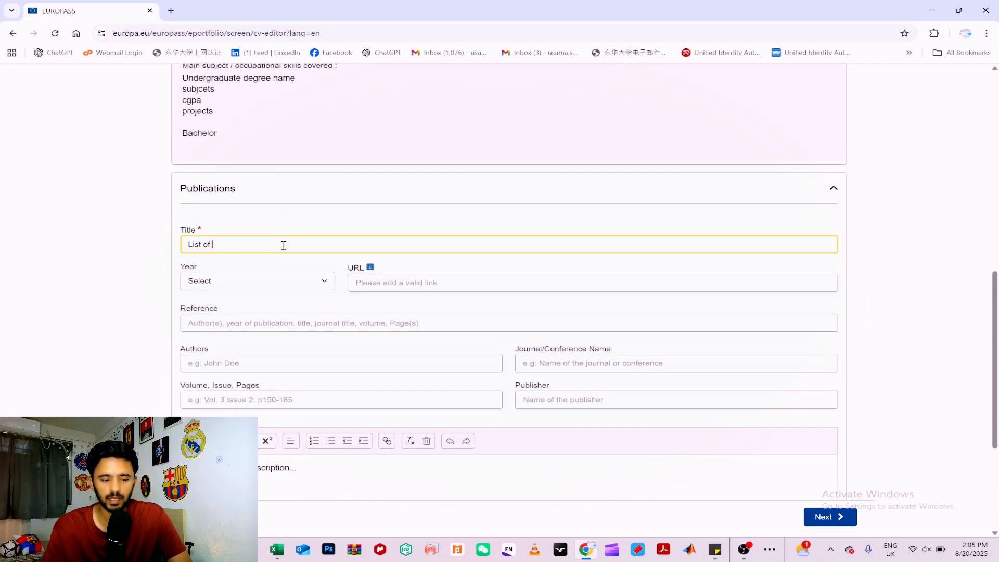
type("as foolows")
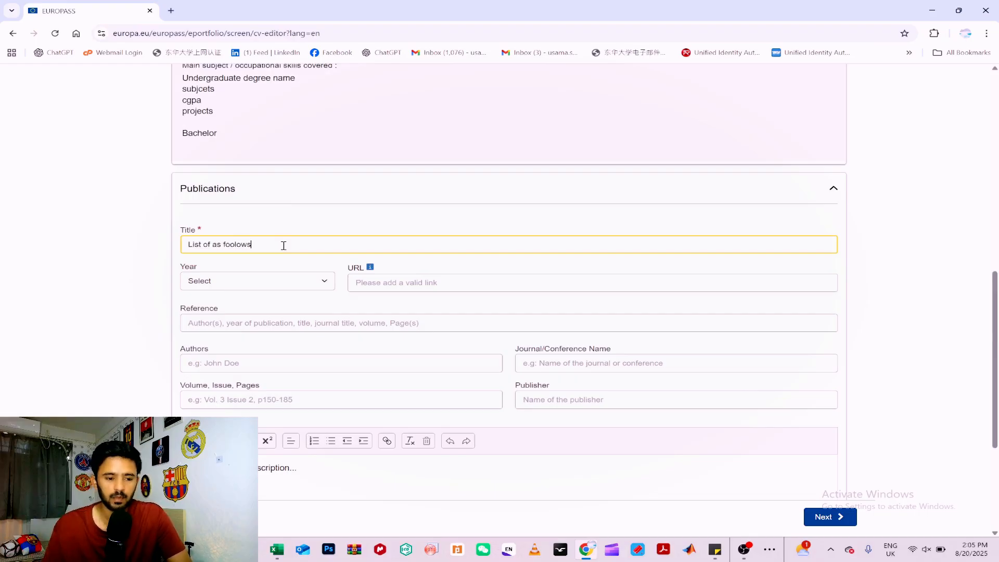
Fill the publication description with the numbered lines "1-" through "6-" and save the Publications entry.
scroll(284, 246, "down", 3)
left_click_drag(297, 311, 167, 314)
type("1- ")
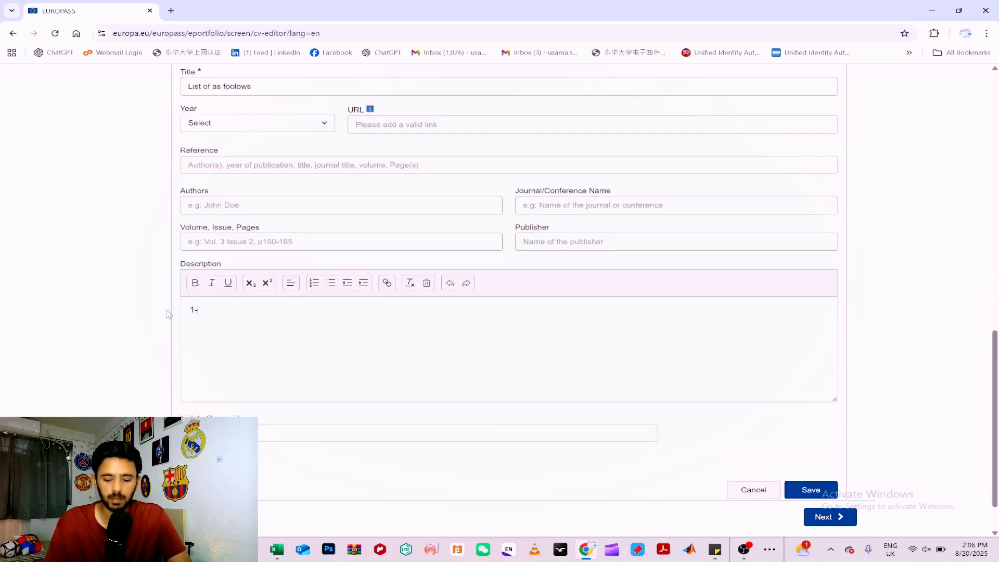
type("2- ")
type("3-")
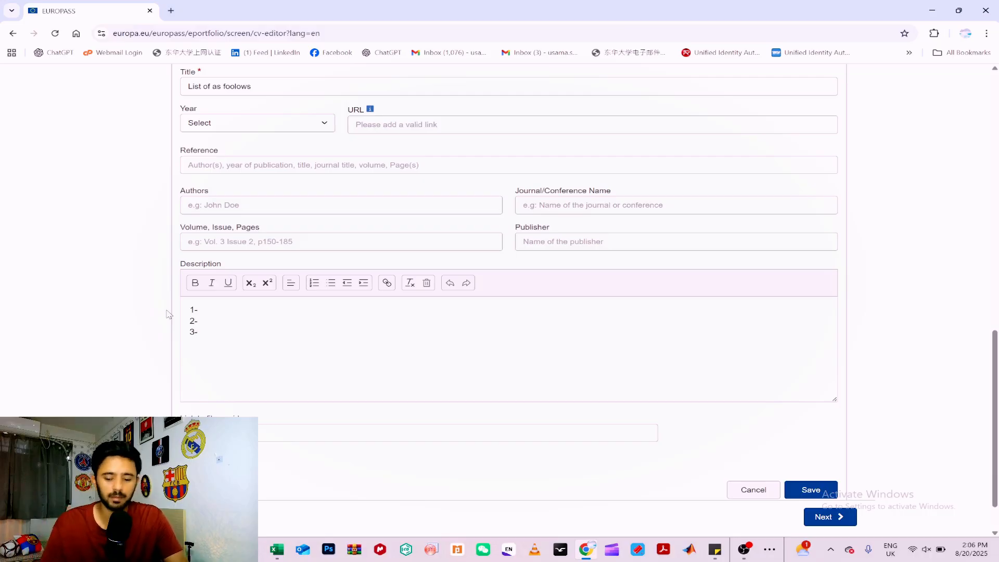
type("4-")
key("Return")
type("5- 6-")
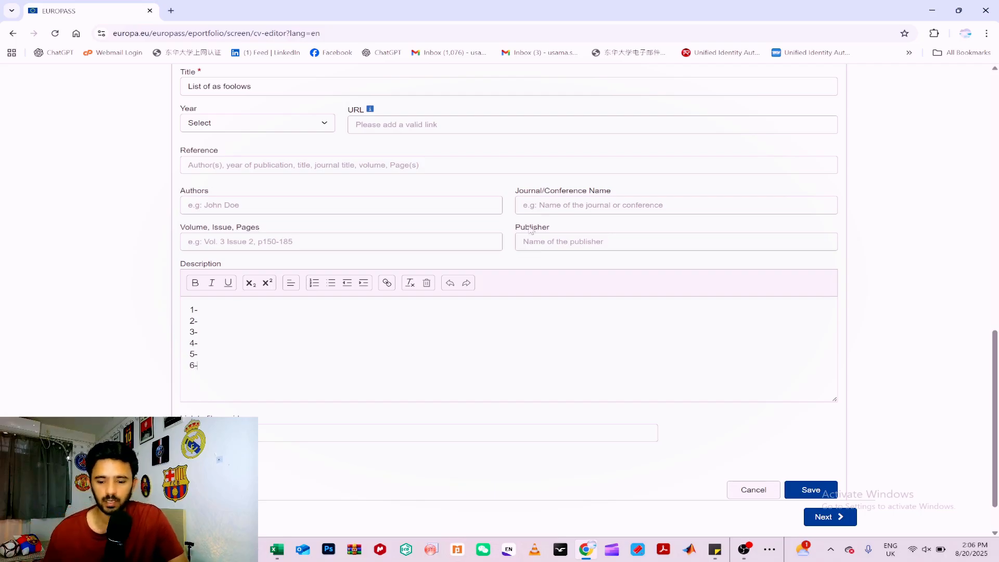
left_click(812, 489)
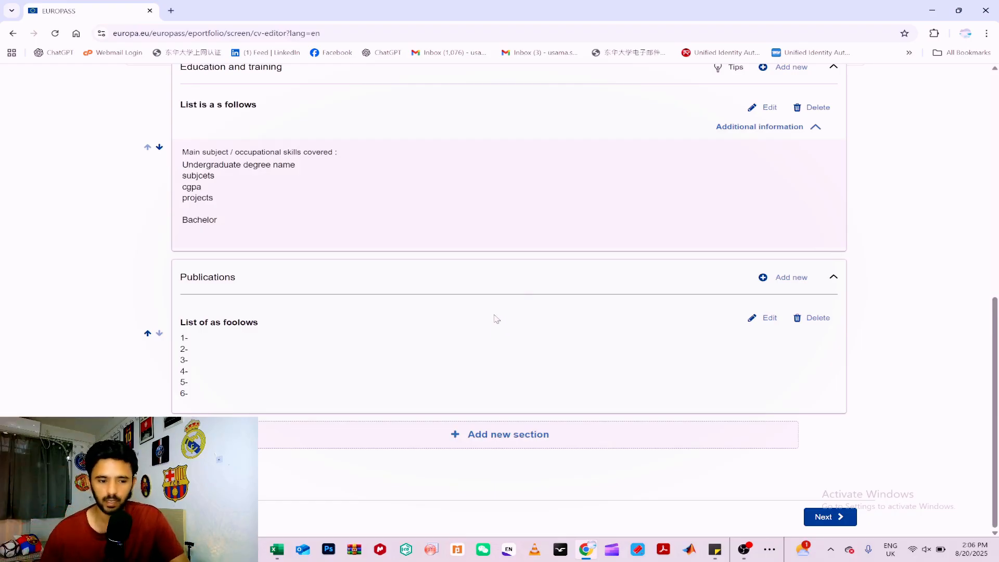
Add a new section of the type Work experience to the CV.
left_click(504, 432)
left_click(568, 310)
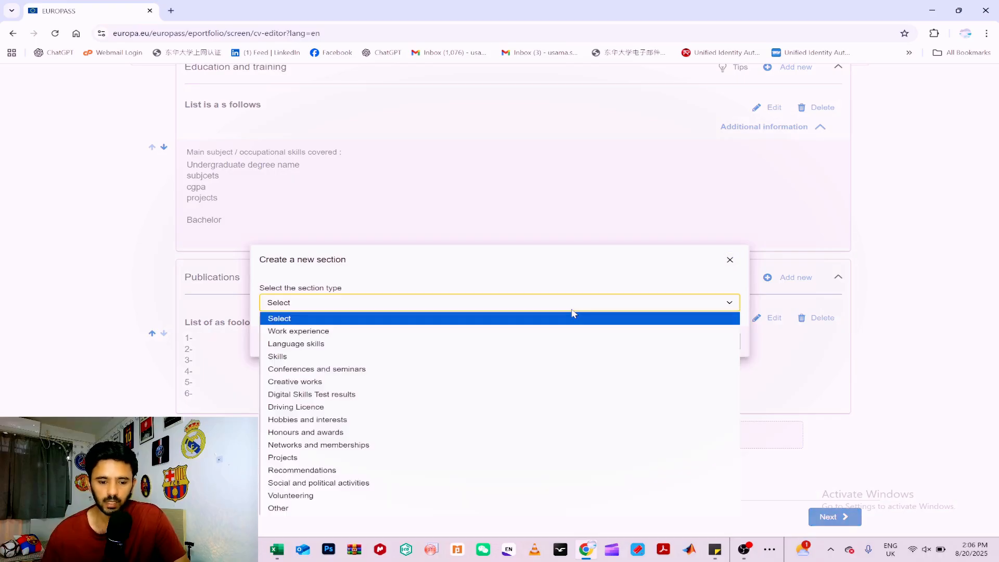
left_click(462, 332)
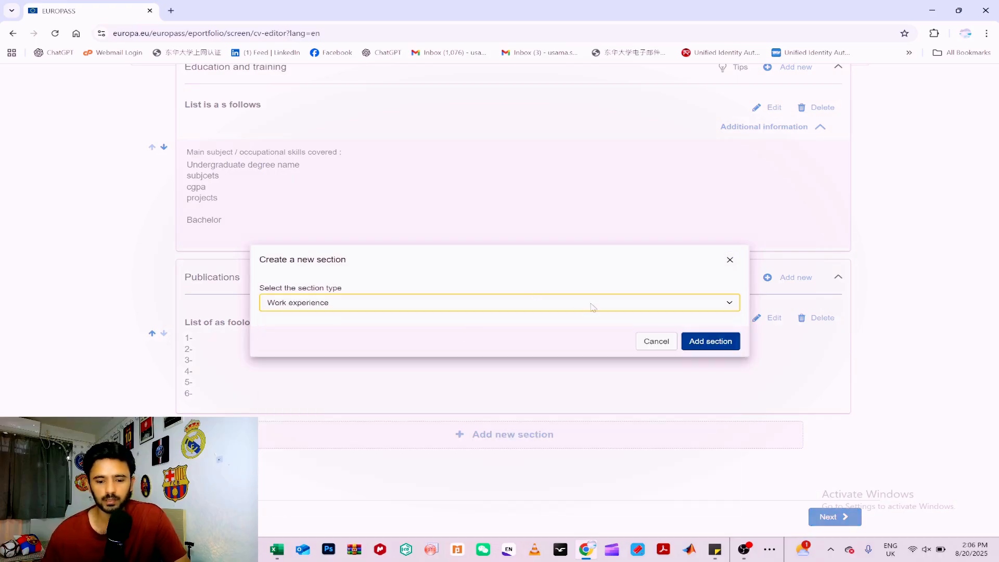
left_click(708, 342)
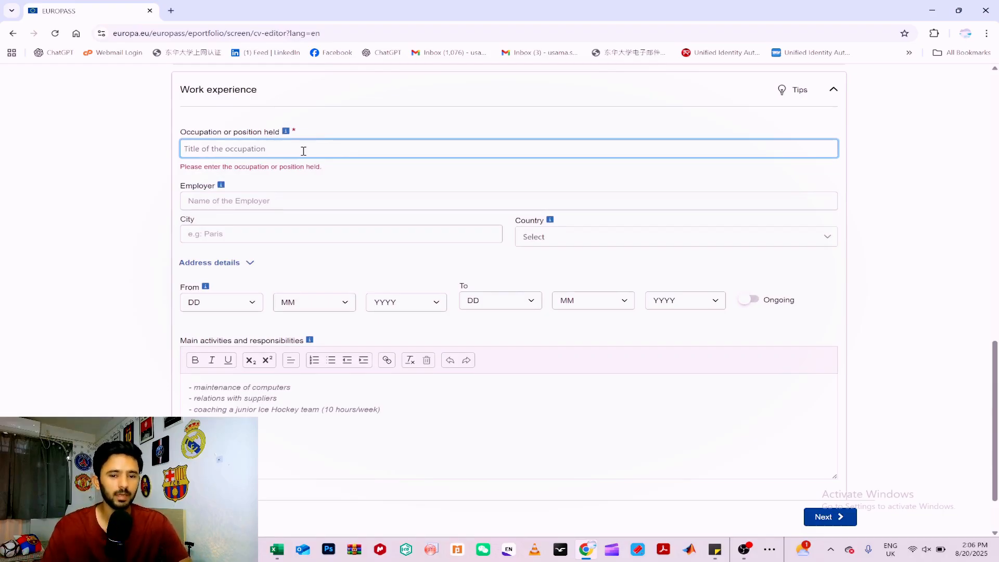
Enter "List is as follows" as the occupation or position held in the Work experience section.
type("List")
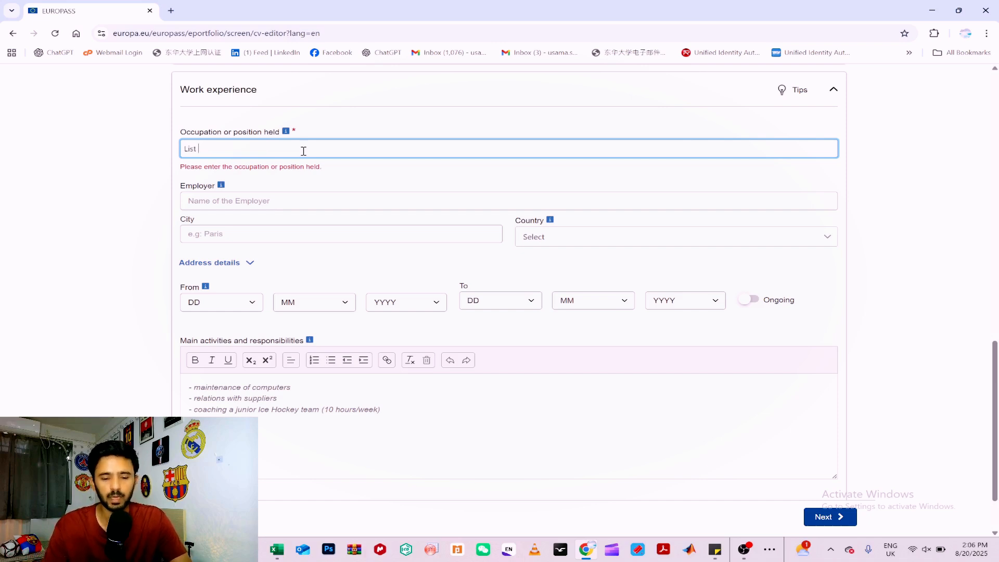
type(" is as f")
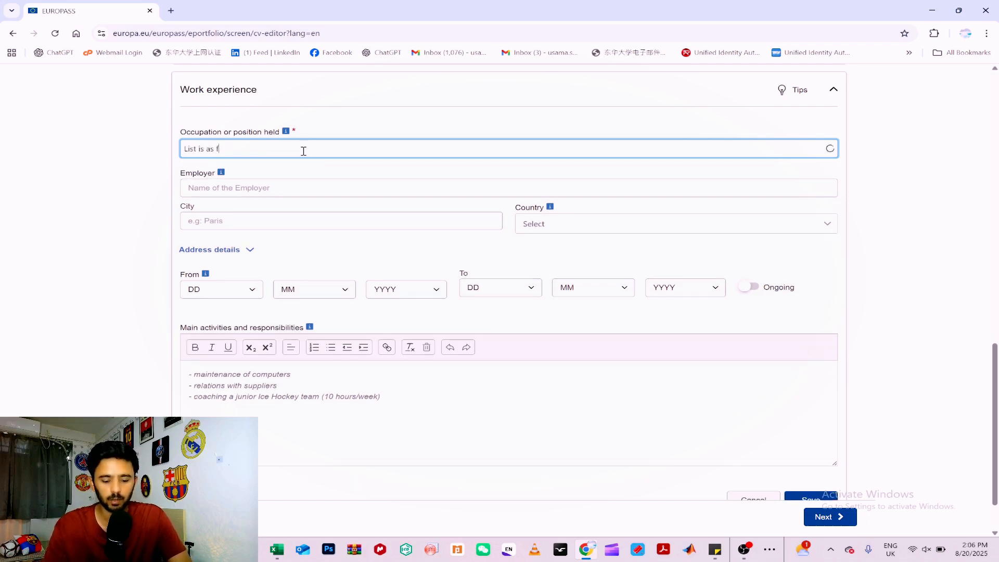
type("ollows")
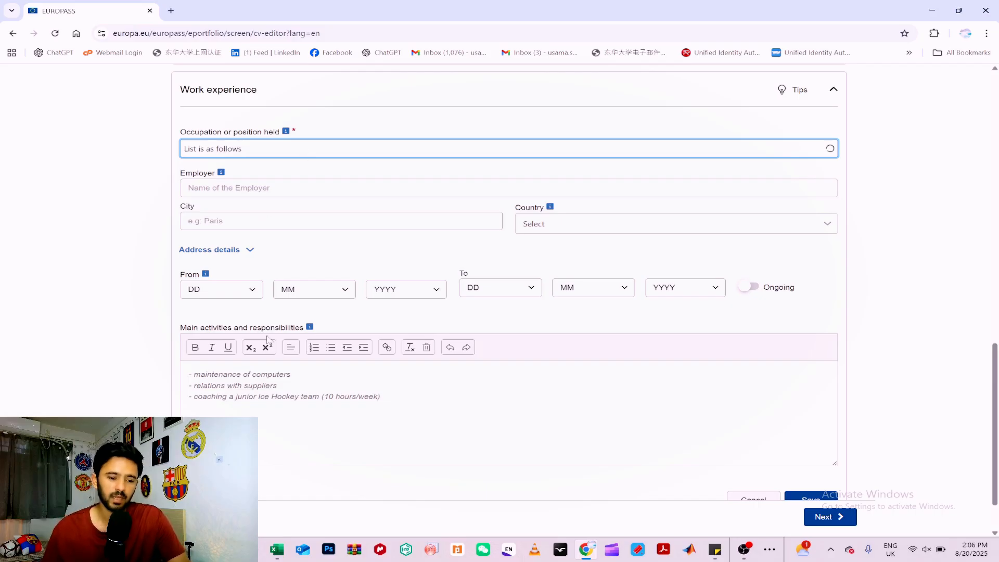
Replace the sample main activities and responsibilities text with a first entry reading "1- abc", "sep 2020-oct 2022", "designation" and "work".
left_click(358, 423)
left_click_drag(420, 398, 184, 373)
type("1-")
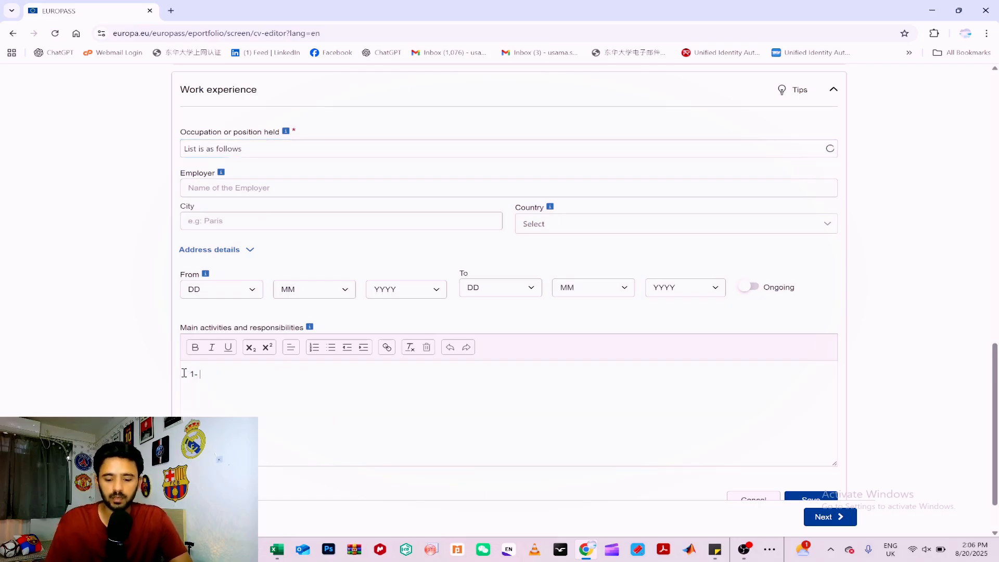
type(" abc ")
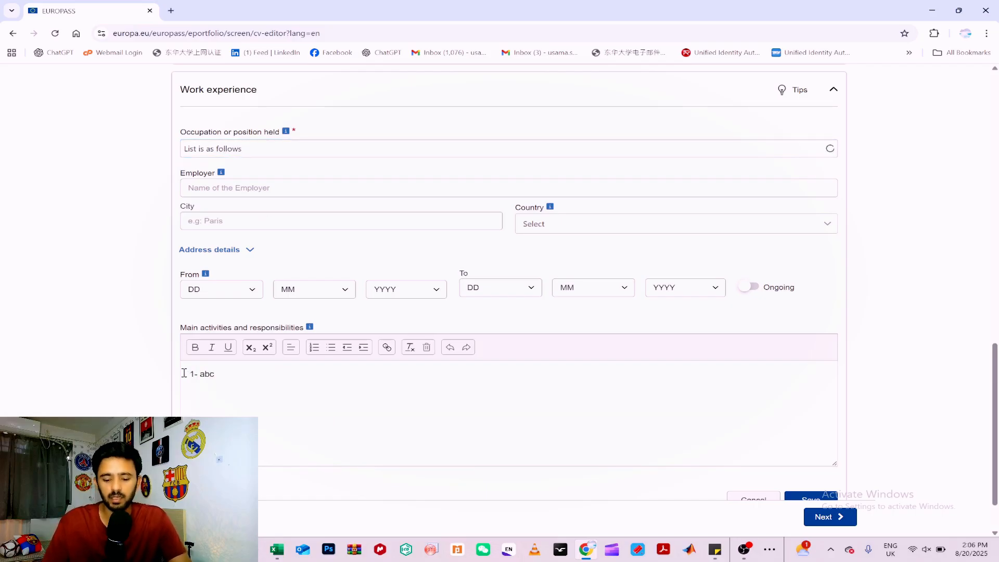
type("sep 202")
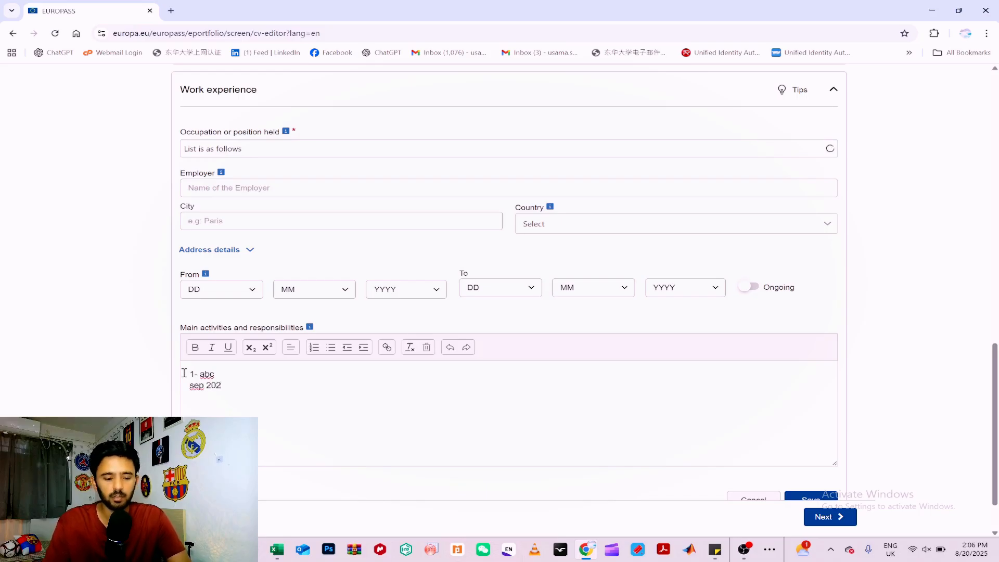
type("0-oct 2022 ")
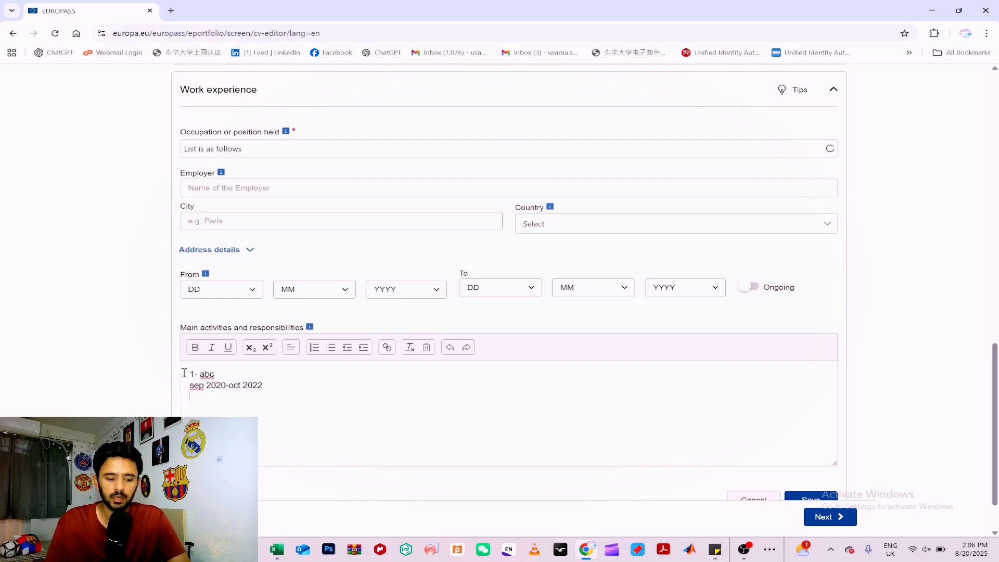
type("designation")
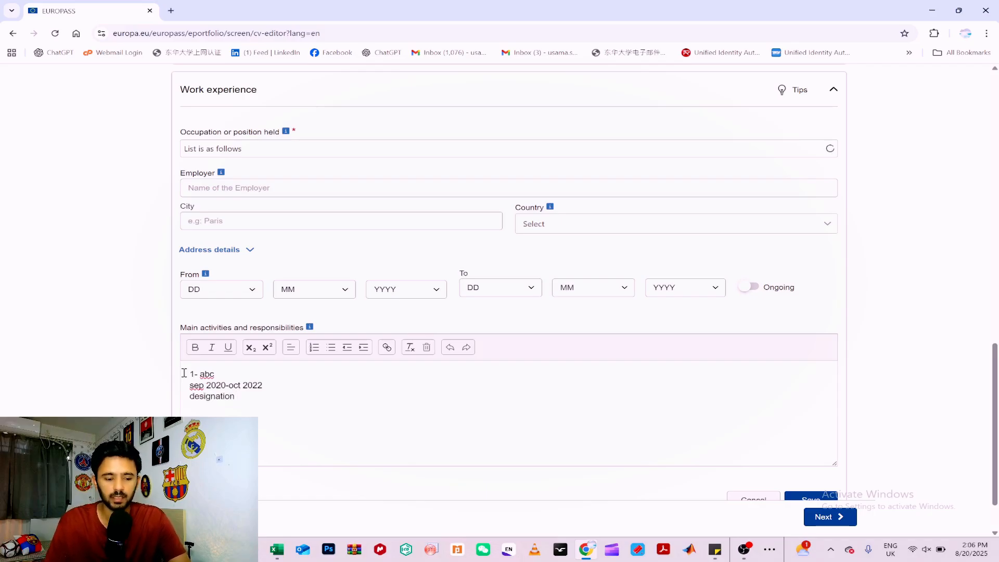
key("Return")
type("work")
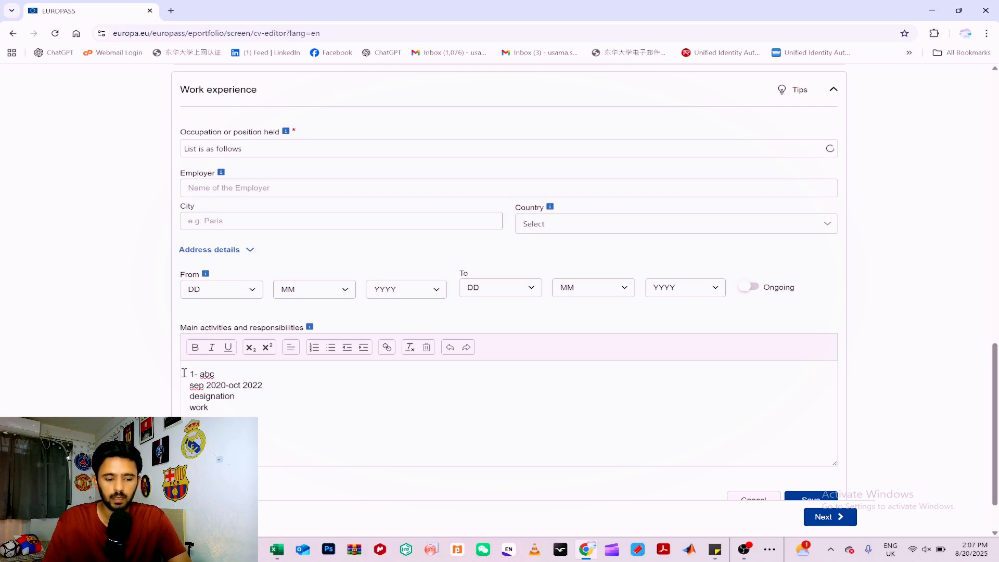
Add a second activities entry reading "2-bold", "dates", "designation" and a row of a's, and save the Work experience section.
type("aaaaaaaaaaaaaaaaaaaaaaaaaaaaaaaaaaaaaaaaaaaaaaaaaaaaaaa")
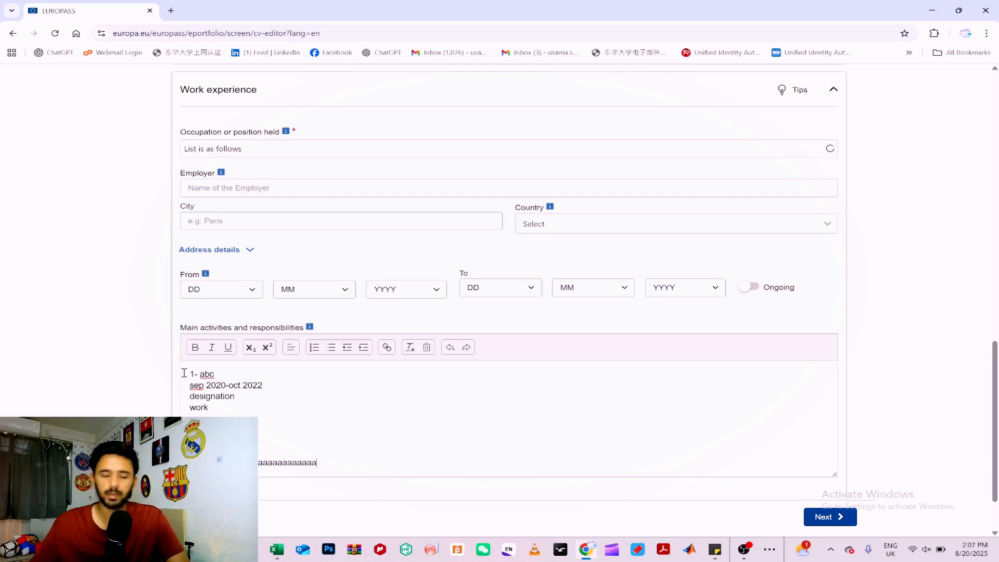
scroll(312, 218, "up", 1)
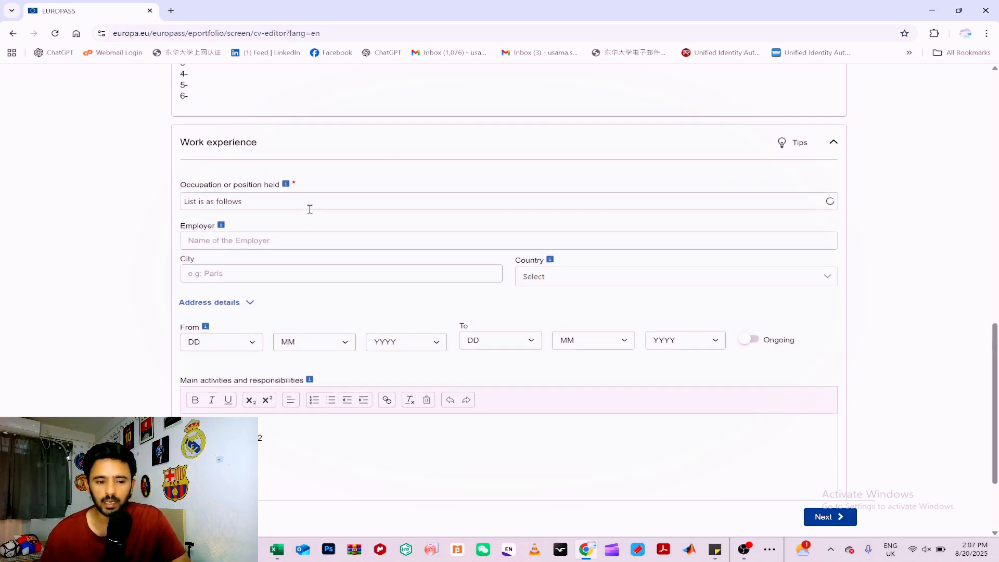
left_click(326, 238)
left_click(350, 276)
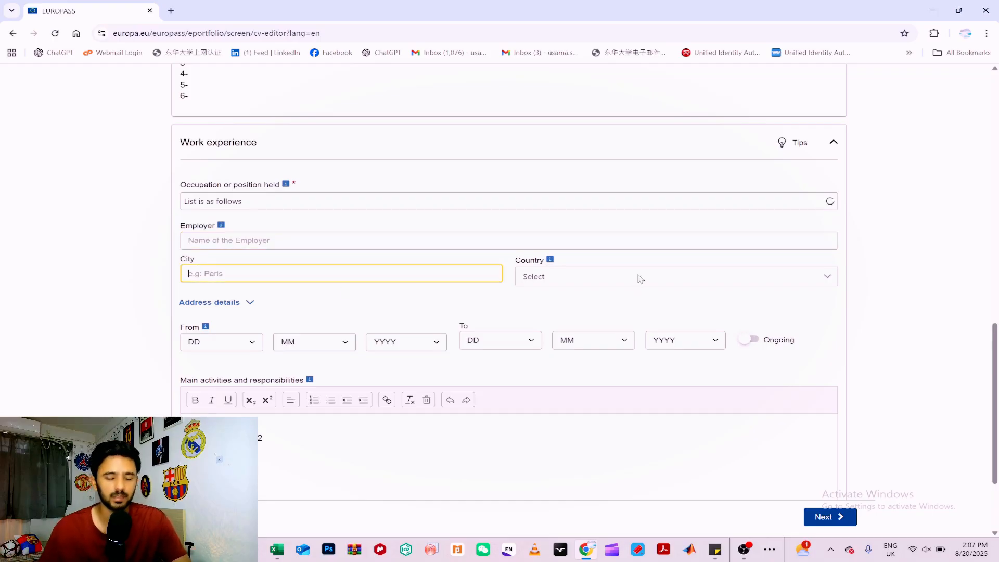
scroll(612, 318, "down", 3)
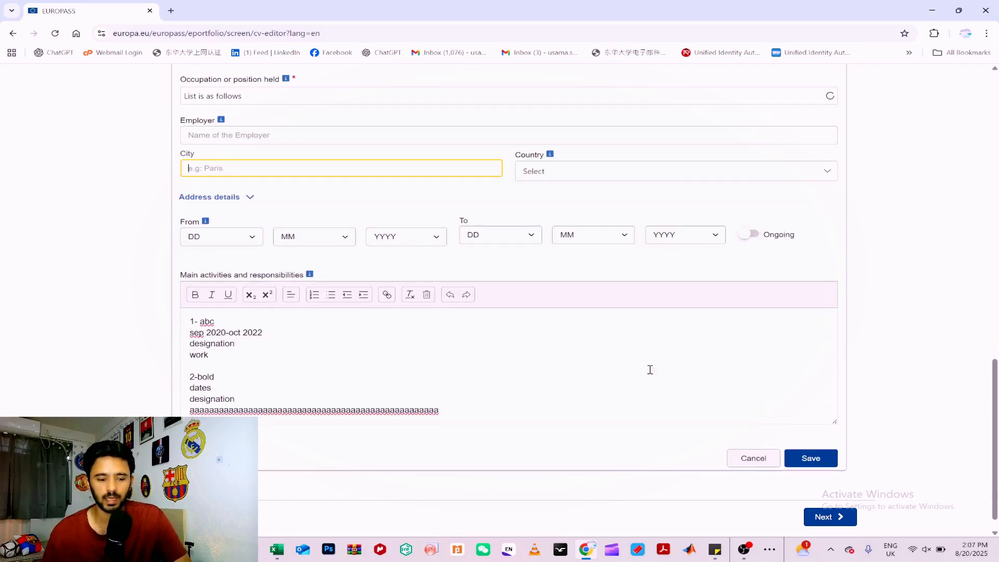
left_click(813, 437)
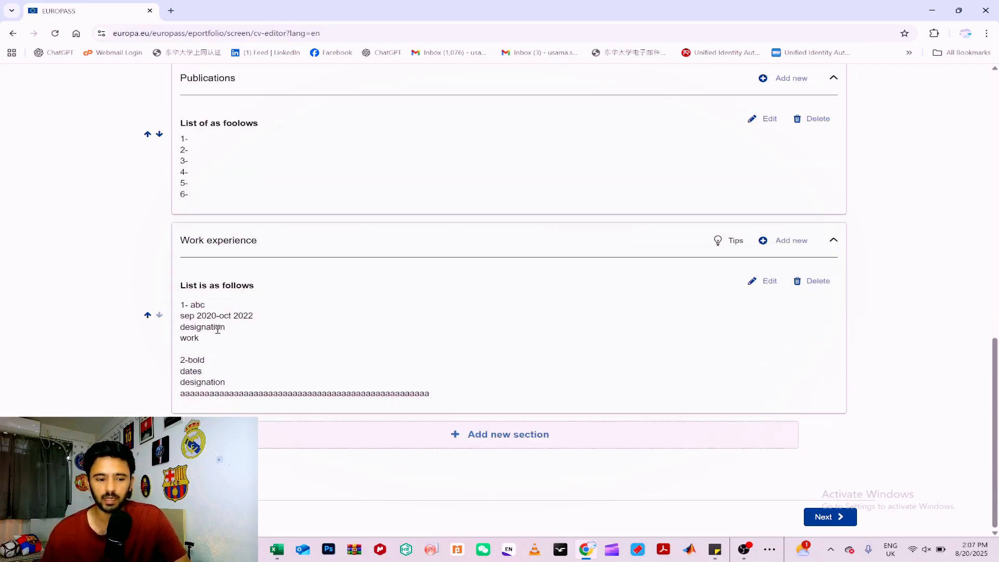
Add a new section of the type Hobbies and interests to the CV.
scroll(460, 332, "up", 5)
scroll(461, 332, "down", 2)
scroll(461, 332, "down", 3)
left_click(509, 440)
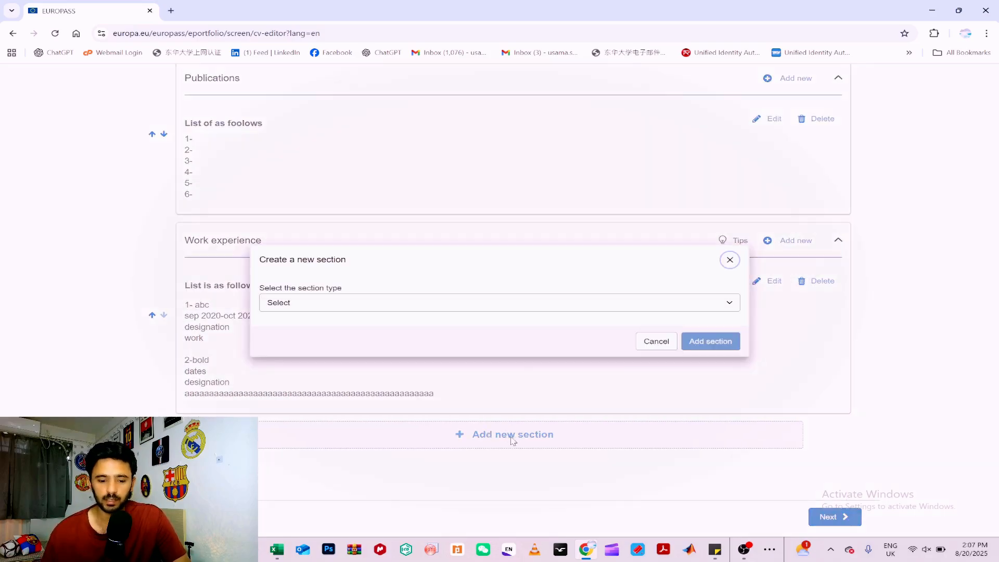
left_click(641, 309)
left_click(378, 407)
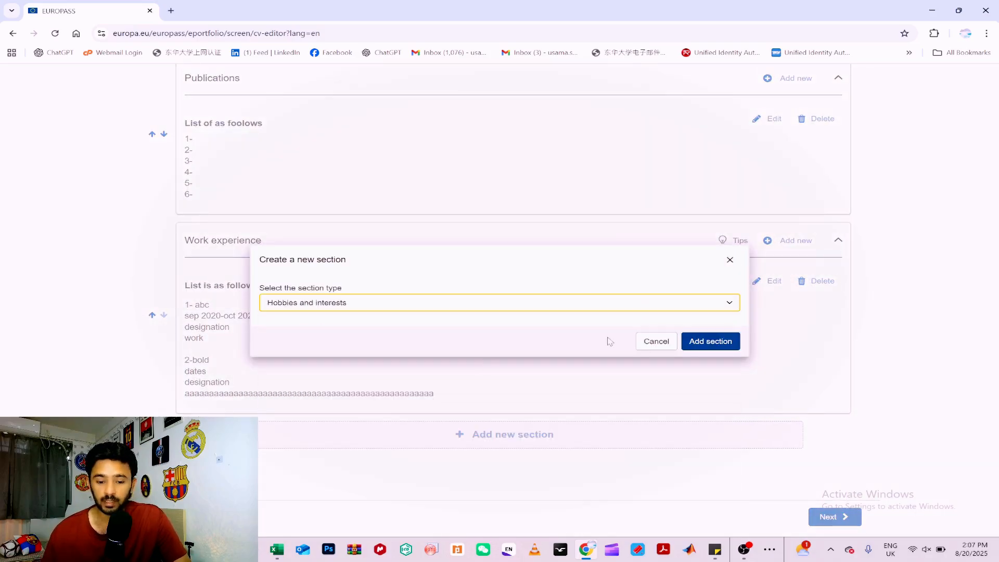
left_click(691, 342)
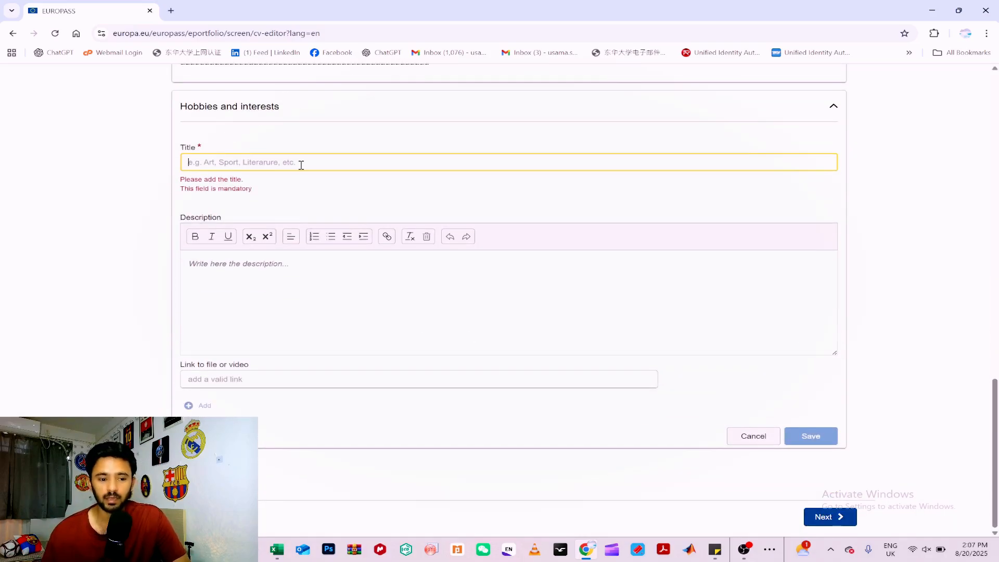
Title the hobbies entry "List is", add the numbered lines "1-" through "5-" to its description, and save it.
type("List is")
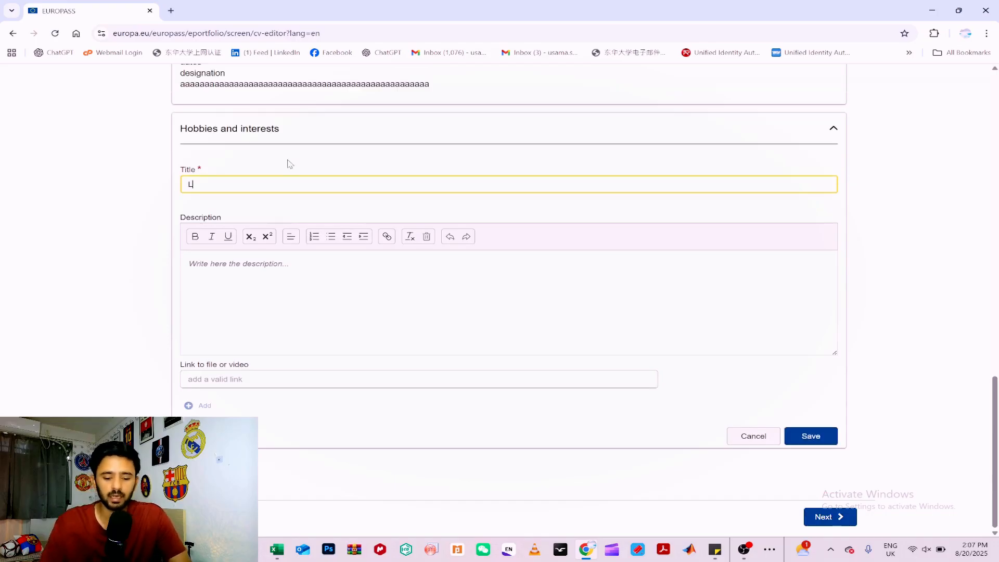
left_click(307, 273)
type("1-")
key("Return")
type("2-")
key("Return")
type("3- 4- 5-")
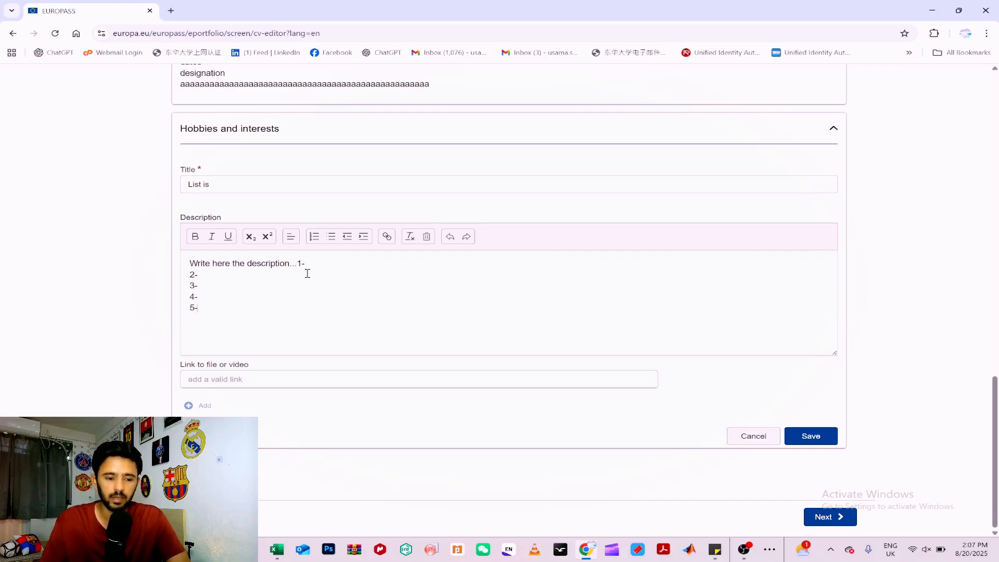
left_click(794, 437)
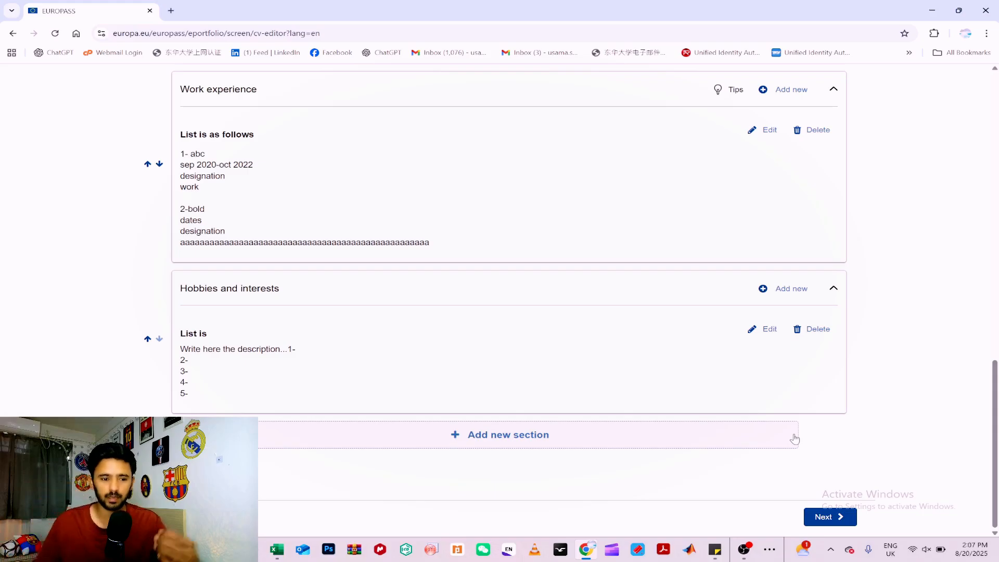
Review the completed CV sections and continue to the template selection stage.
scroll(627, 413, "up", 2)
scroll(577, 369, "up", 4)
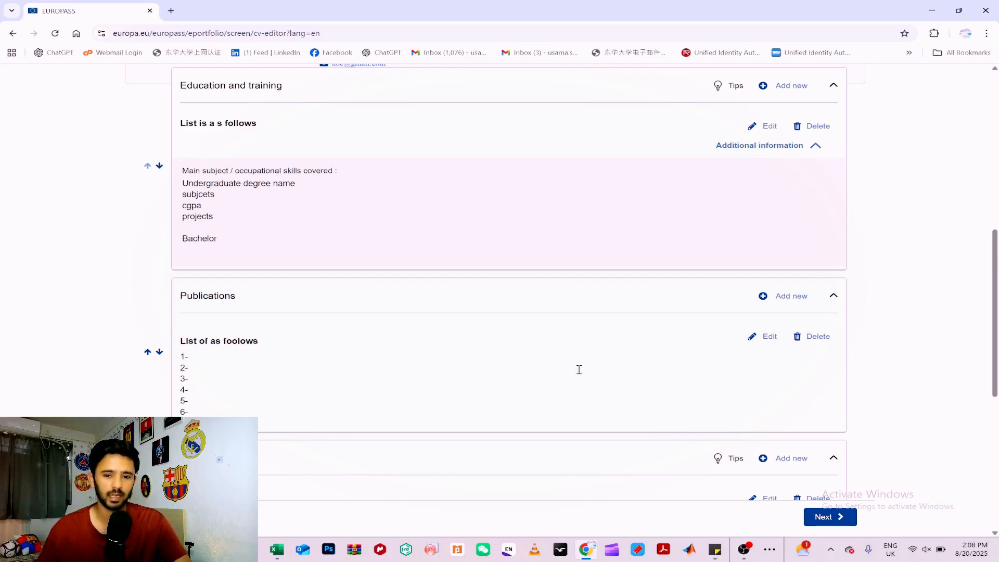
scroll(519, 371, "up", 2)
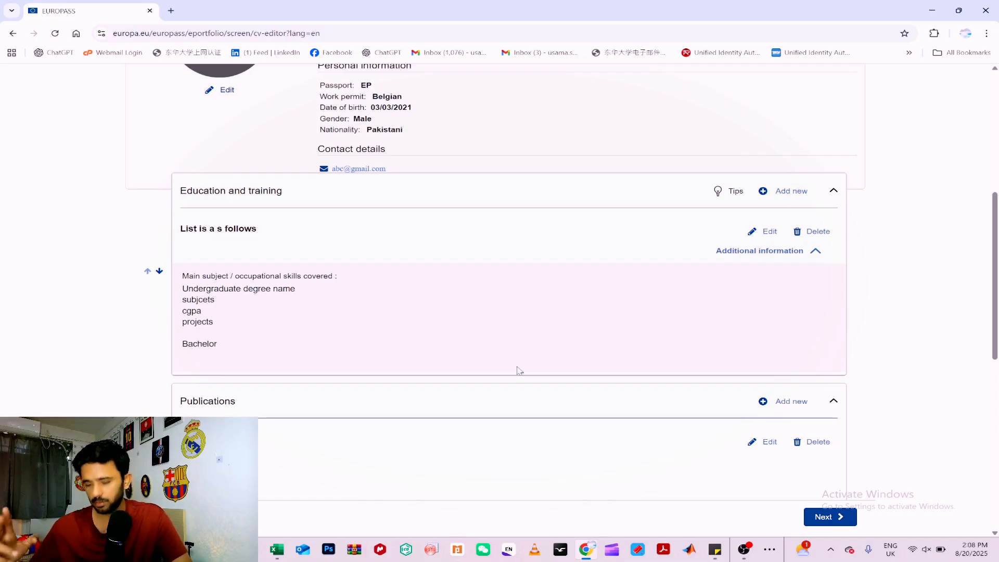
scroll(513, 367, "up", 1)
scroll(513, 371, "up", 6)
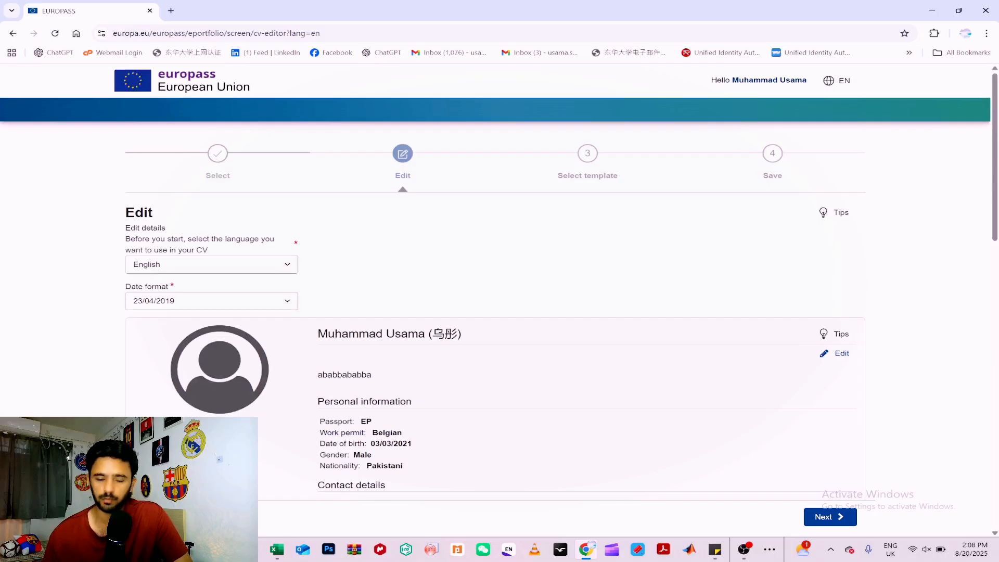
scroll(758, 286, "down", 20)
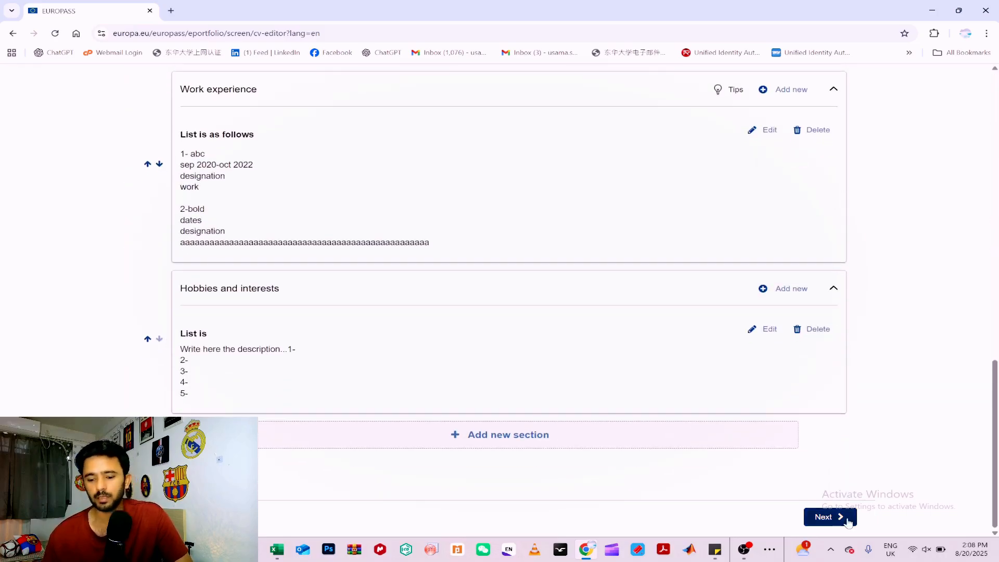
left_click(847, 521)
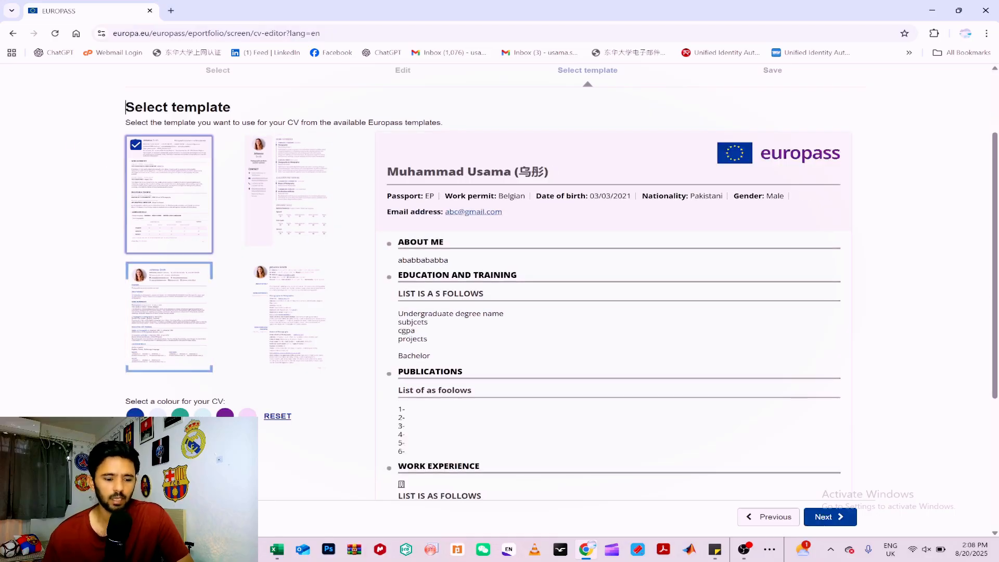
Set the Europass logo option to No for the CV and continue to the save stage.
scroll(270, 311, "down", 4)
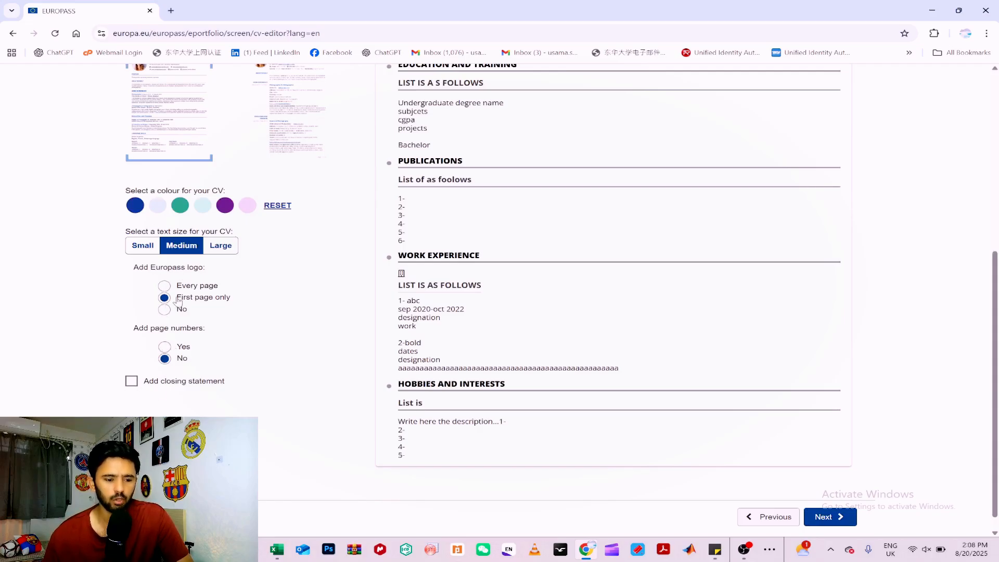
left_click(165, 310)
scroll(259, 342, "up", 5)
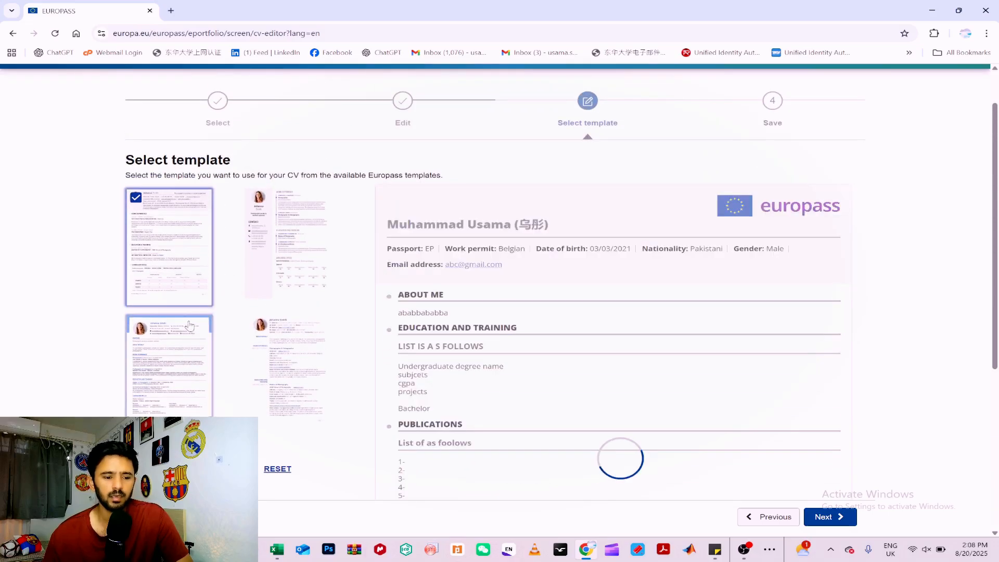
left_click(826, 516)
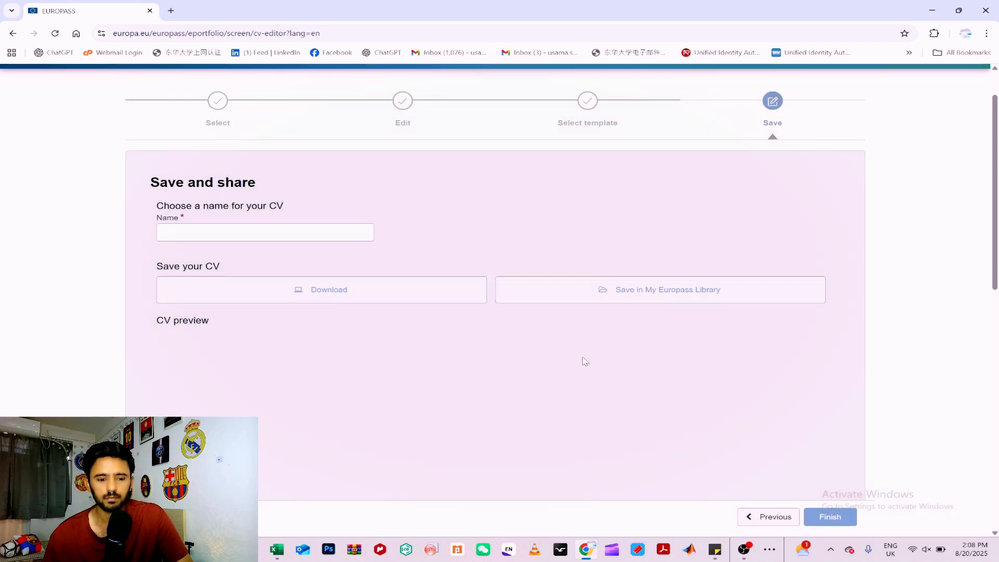
Name the CV "aaaaaaa" and download it.
left_click(260, 237)
type("aaaaaaa")
left_click(372, 302)
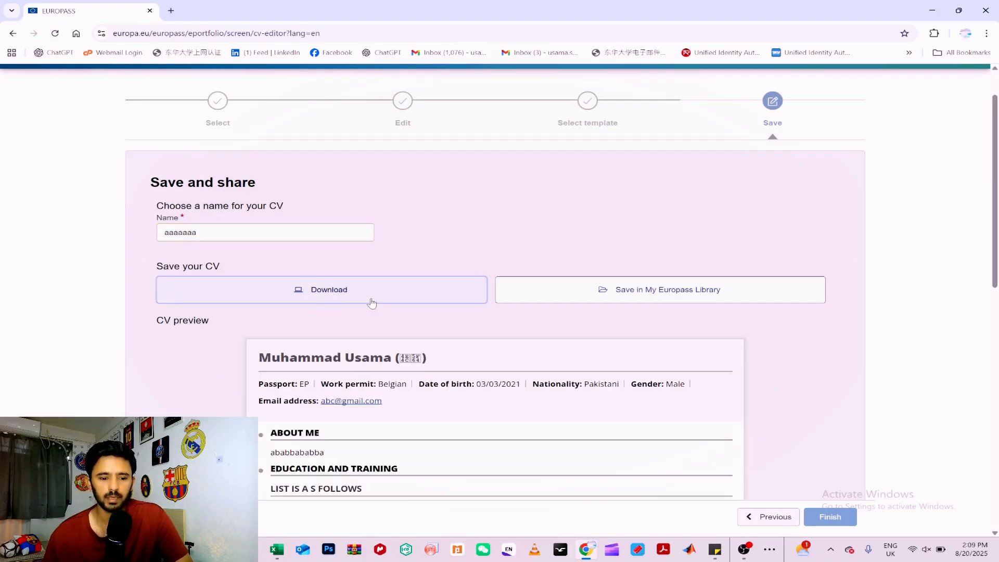
left_click(371, 303)
Open the downloaded aaaaaaa.pdf, dismiss the Acrobat prompt and examine the layout of the finished CV.
scroll(443, 328, "down", 10)
scroll(466, 334, "up", 10)
scroll(465, 334, "down", 10)
scroll(465, 334, "up", 5)
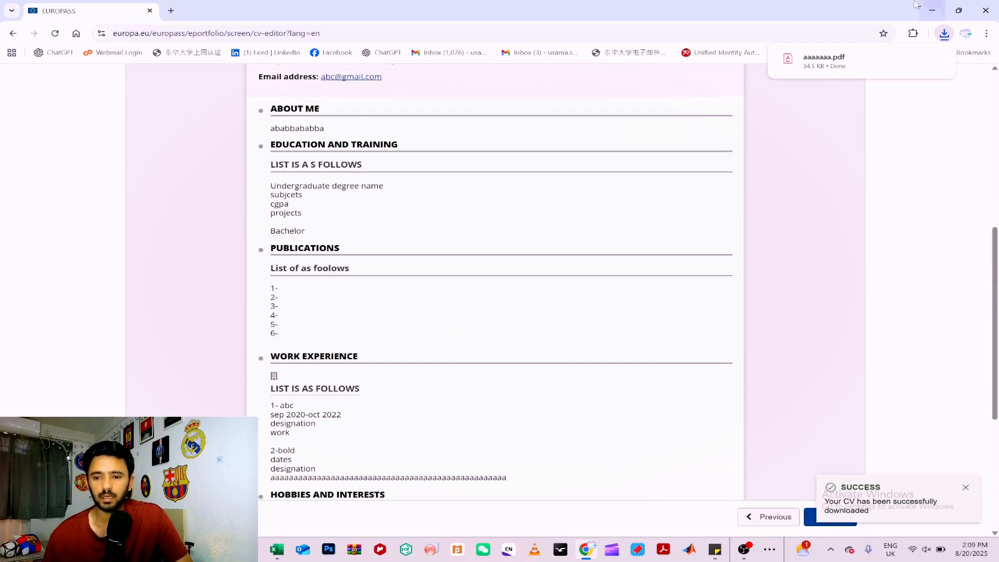
left_click(827, 60)
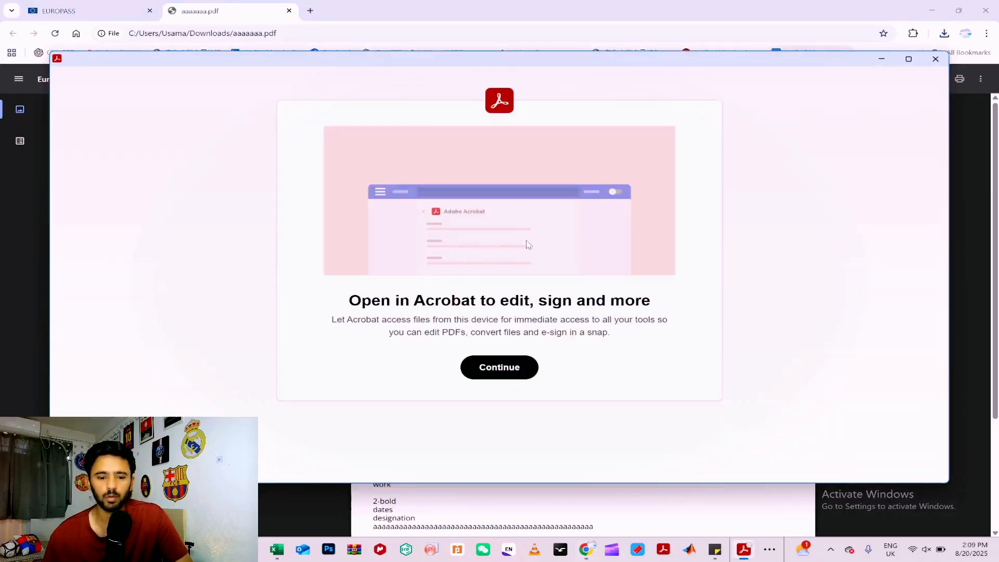
left_click(935, 61)
scroll(562, 323, "down", 3)
scroll(562, 323, "up", 3)
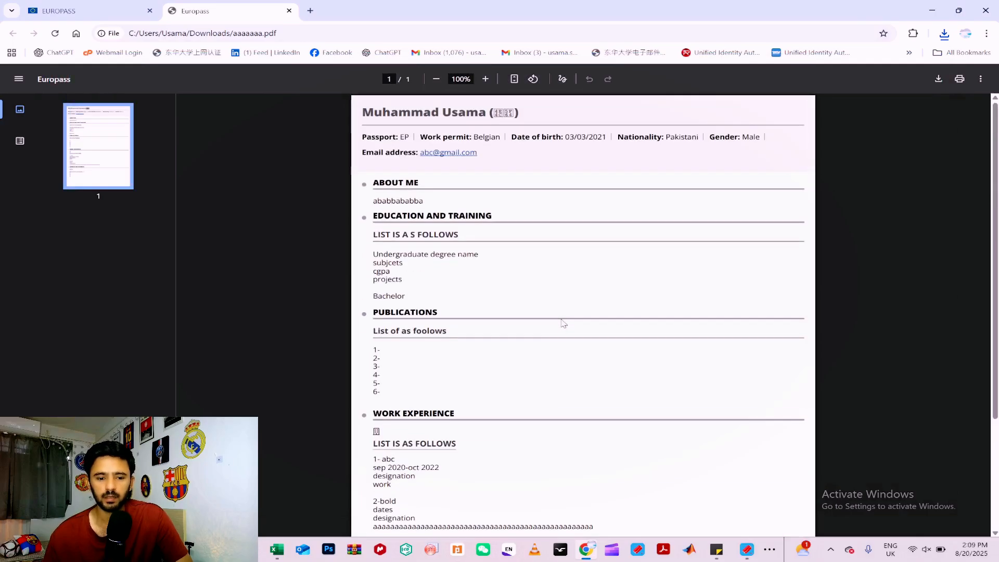
Return to the CV editor's template selection stage and set the CV colour to dark blue.
left_click(156, 12)
scroll(609, 290, "up", 6)
left_click(769, 517)
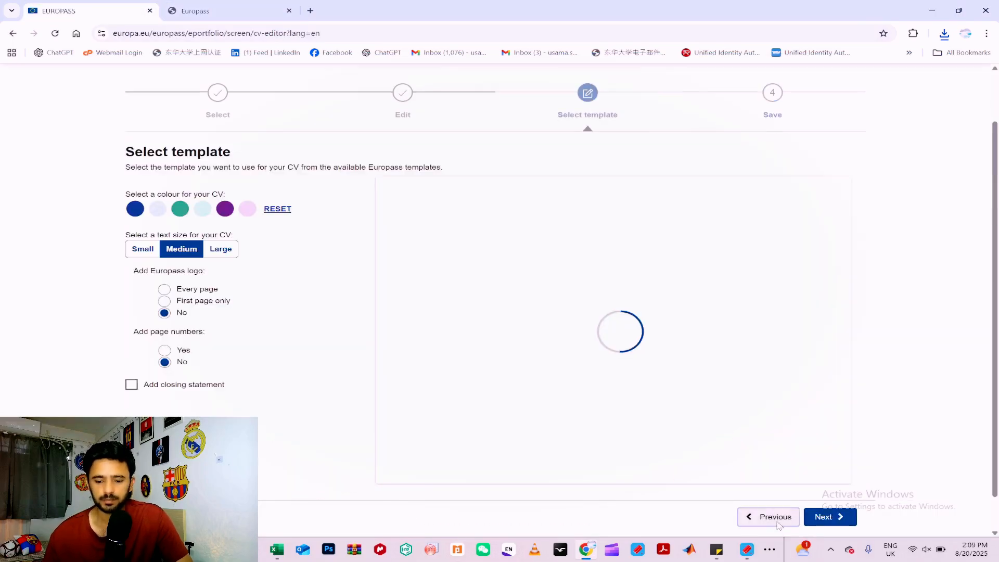
scroll(248, 360, "down", 2)
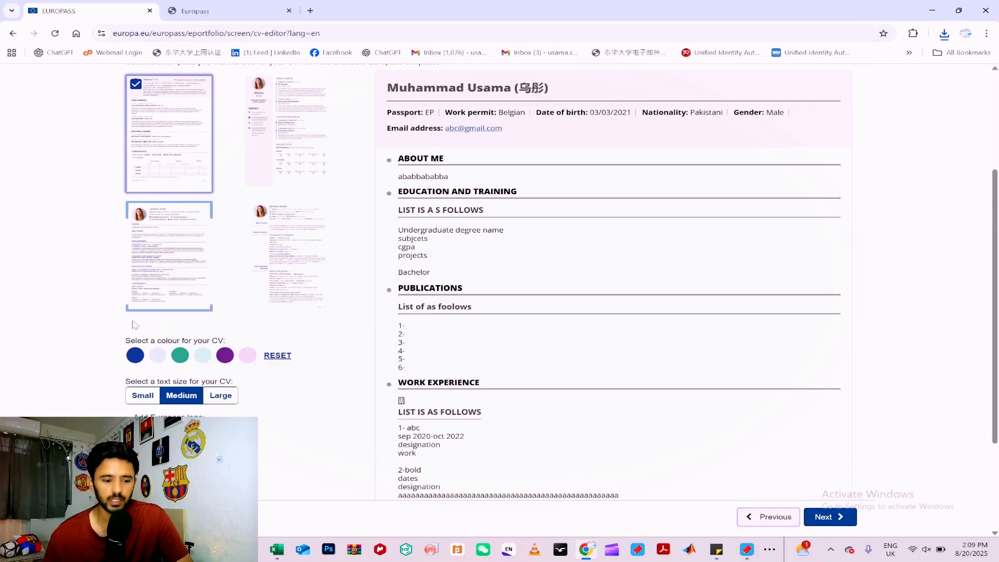
left_click(137, 357)
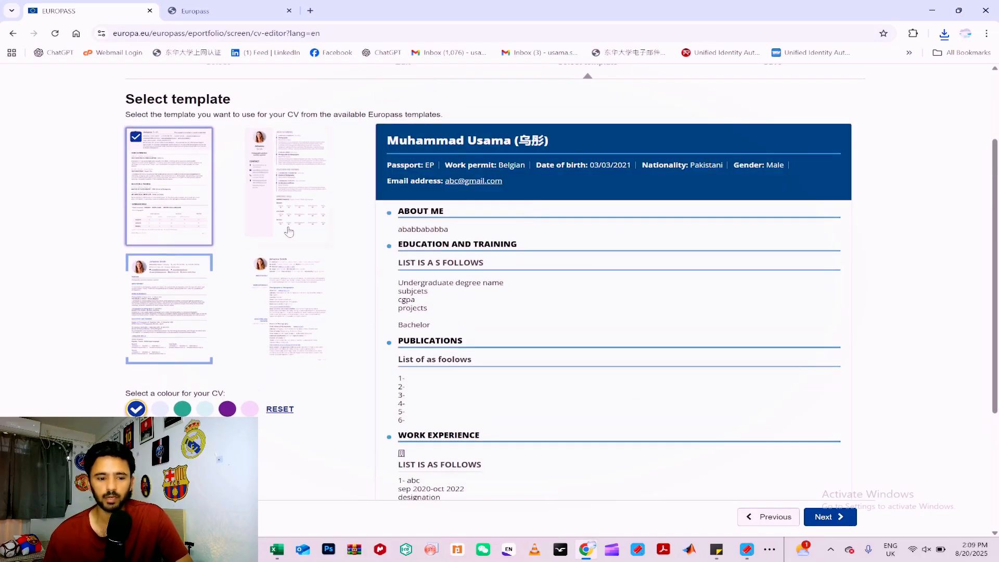
Try the sidebar template and the two-column plain template, and select the template with blue corner brackets for the CV.
left_click(298, 187)
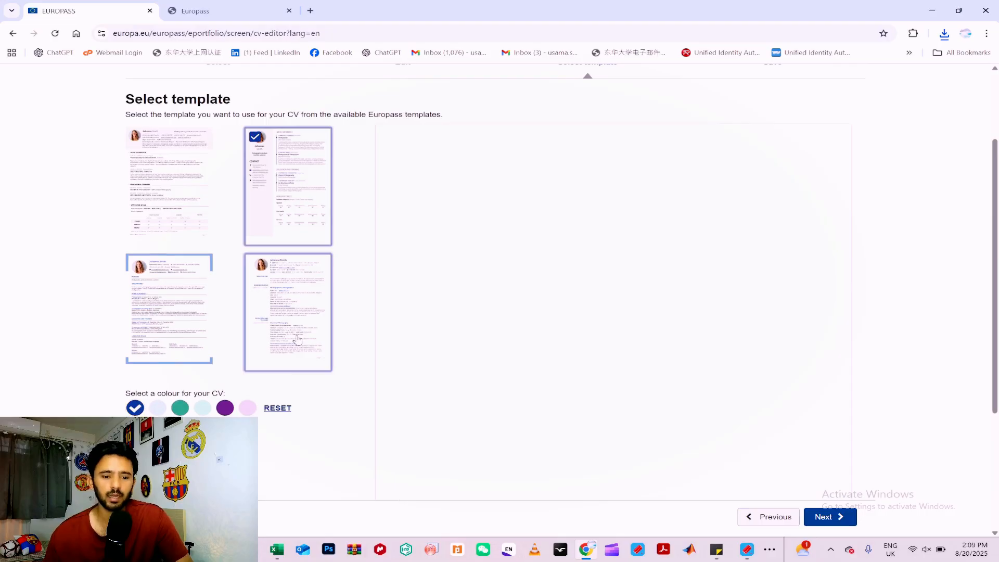
left_click(293, 319)
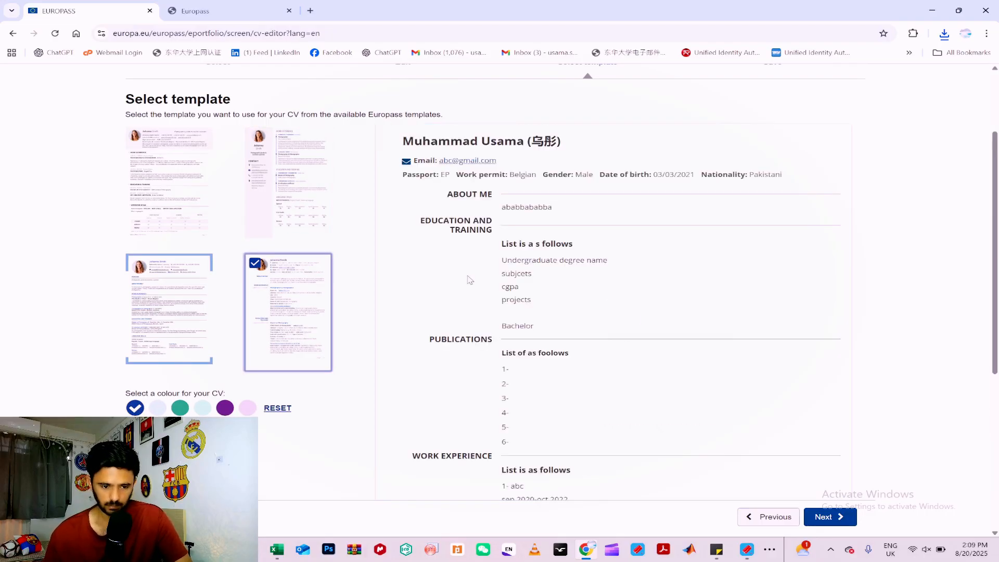
scroll(469, 280, "down", 3)
left_click(185, 179)
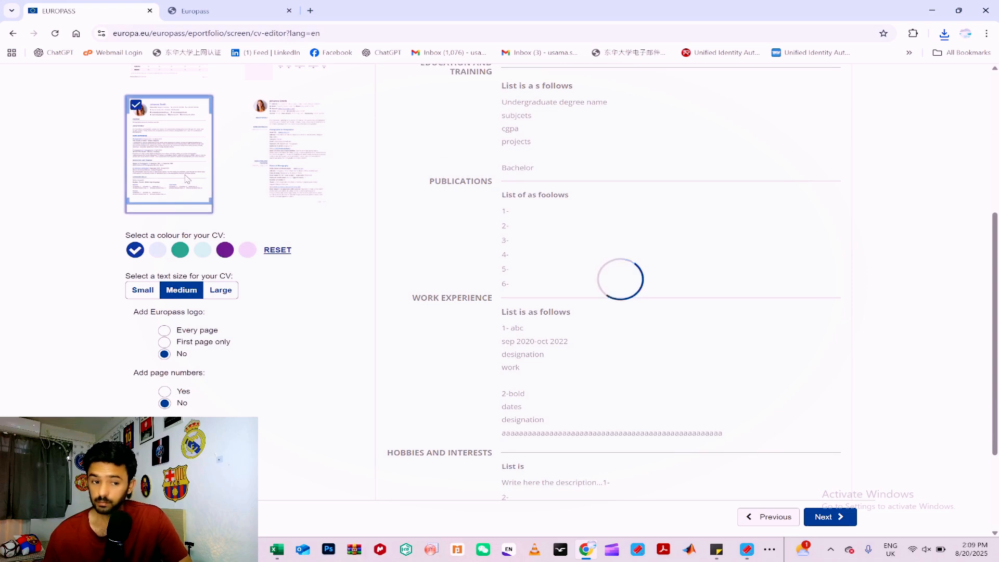
Switch the CV to the first template, the single-column design with the solid colour header band.
scroll(619, 298, "up", 3)
scroll(619, 298, "down", 5)
scroll(618, 297, "up", 6)
left_click(178, 237)
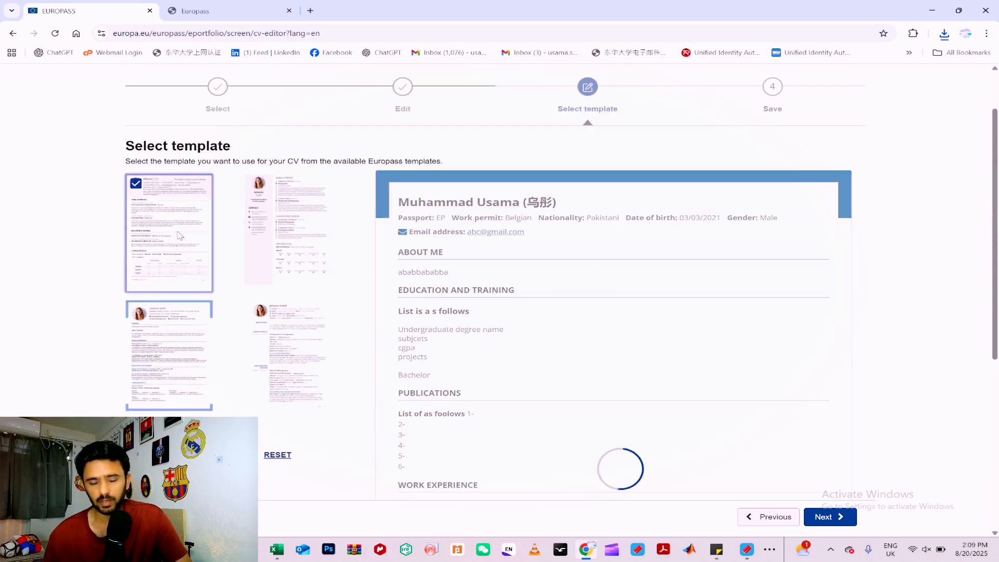
Examine the CV preview's about me, education and training, publications, work experience and hobbies sections in the chosen template.
scroll(580, 284, "down", 3)
scroll(580, 283, "down", 1)
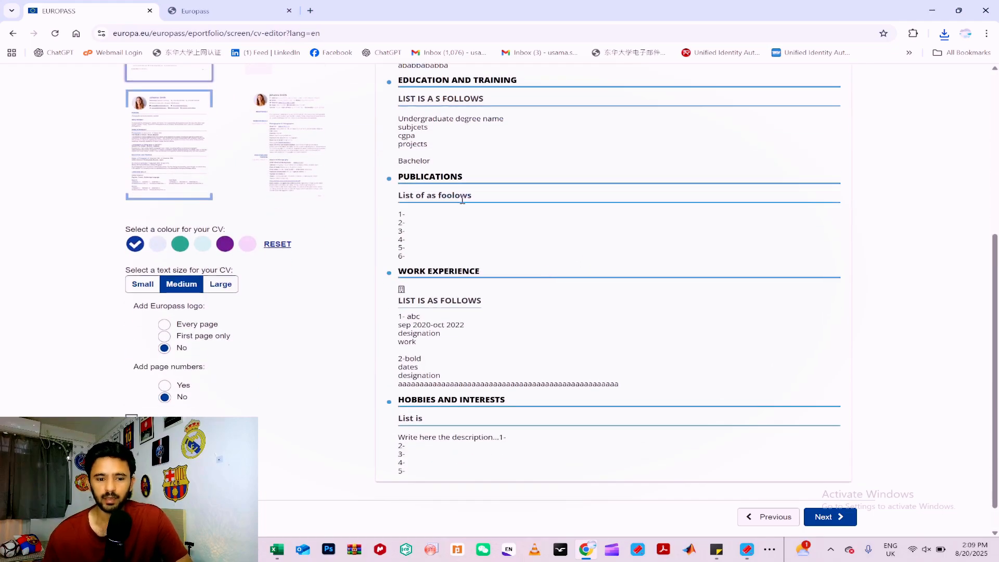
scroll(397, 176, "up", 2)
left_click_drag(396, 177, 503, 177)
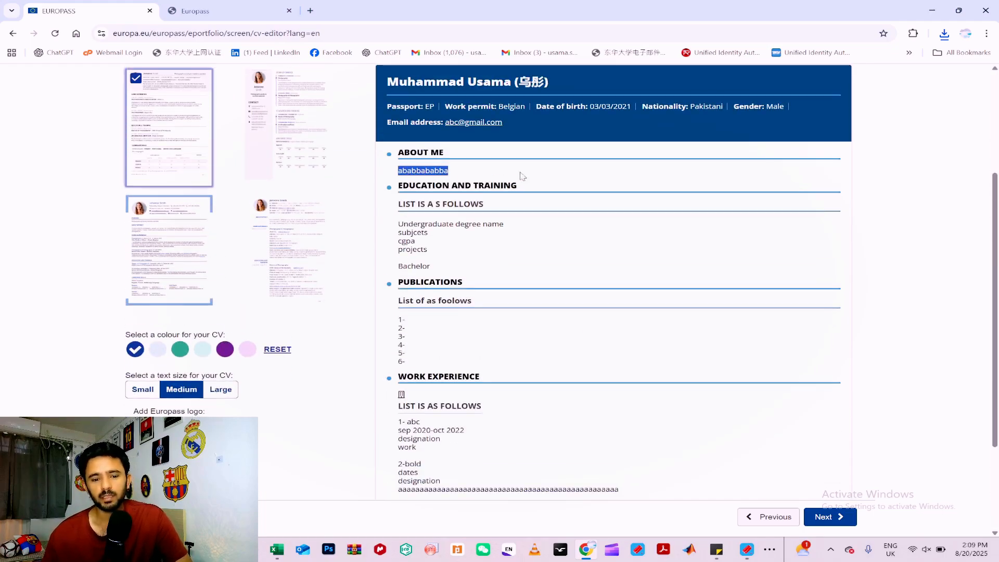
left_click(604, 183)
left_click_drag(418, 204, 466, 204)
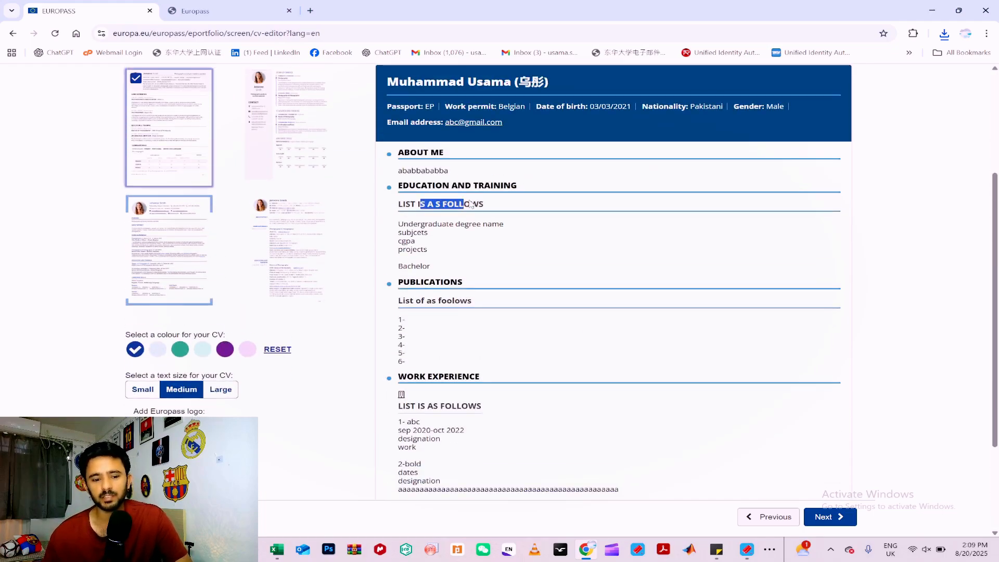
left_click_drag(402, 232, 526, 259)
scroll(388, 134, "down", 3)
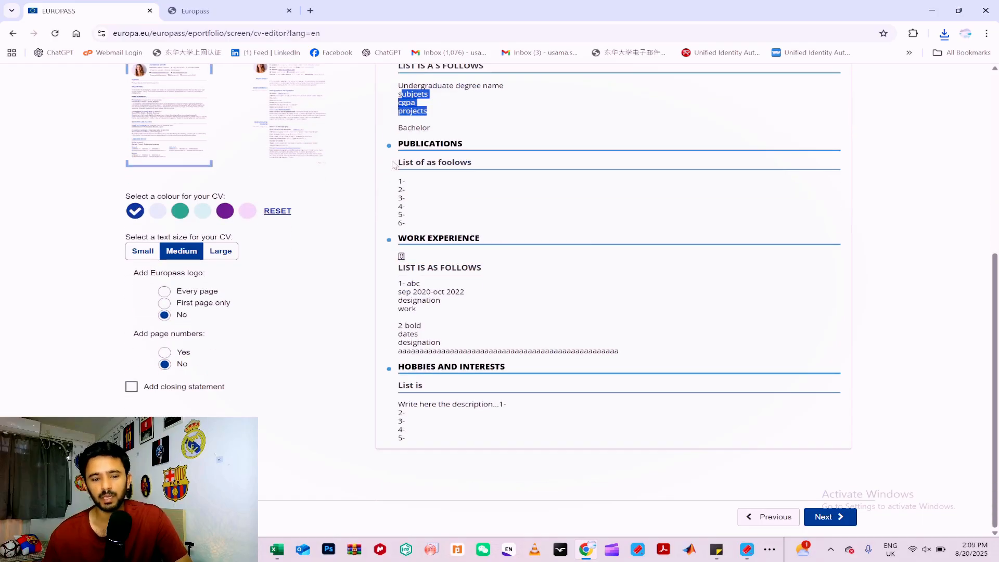
left_click_drag(398, 162, 471, 163)
left_click(461, 205)
left_click_drag(400, 182, 510, 225)
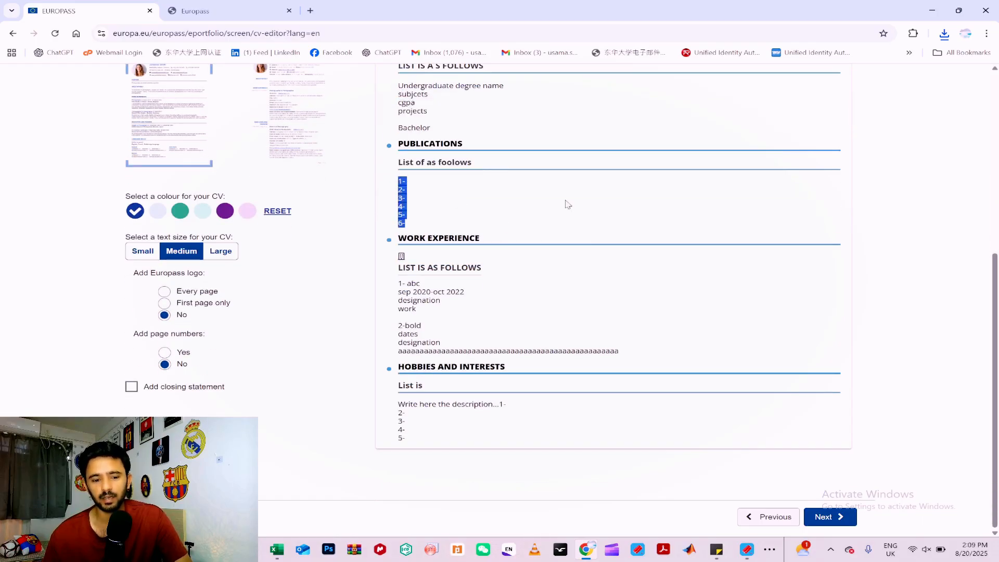
left_click(566, 202)
left_click_drag(398, 283, 614, 350)
left_click(606, 318)
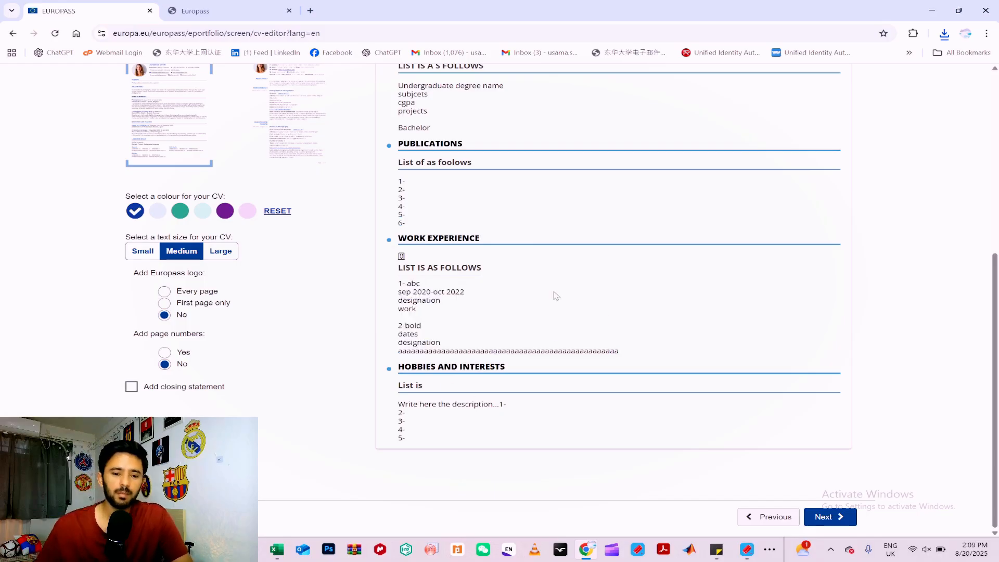
scroll(554, 294, "up", 4)
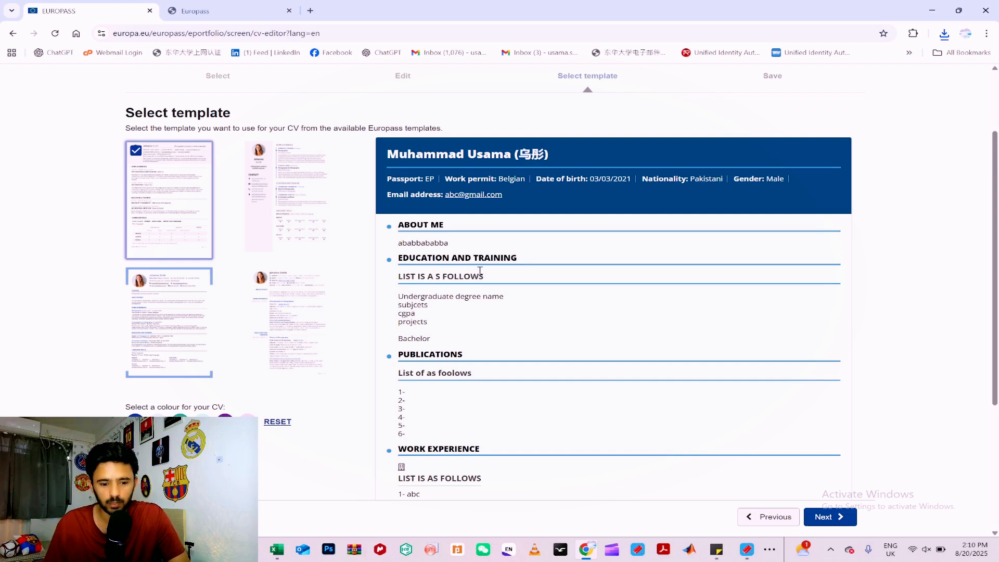
scroll(514, 293, "down", 2)
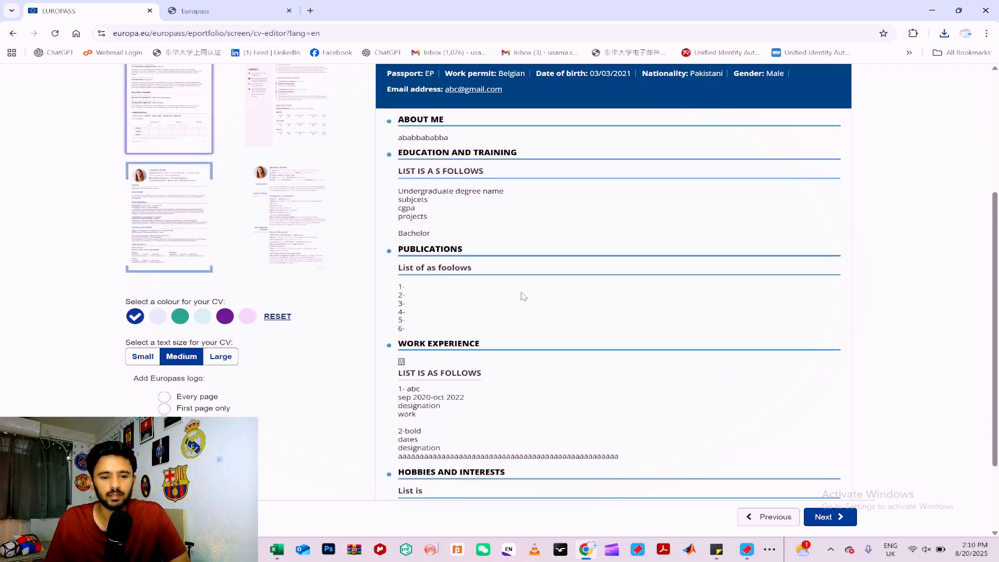
scroll(501, 333, "down", 2)
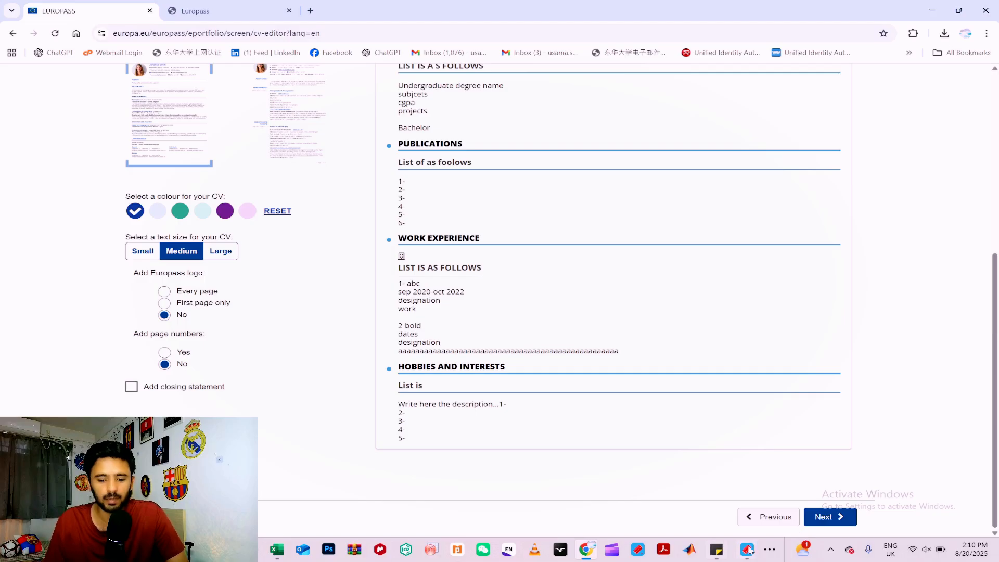
scroll(607, 365, "up", 5)
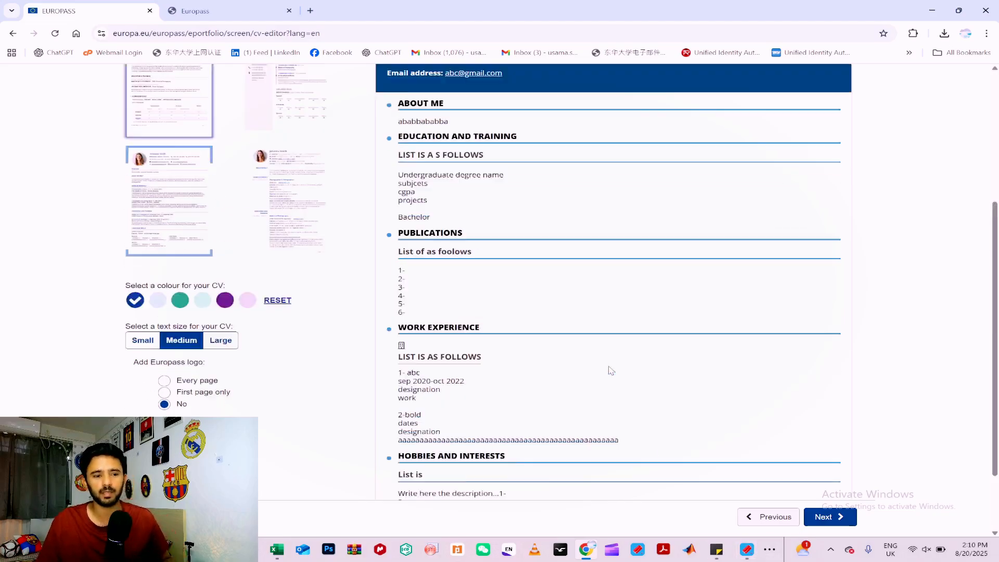
scroll(609, 365, "up", 1)
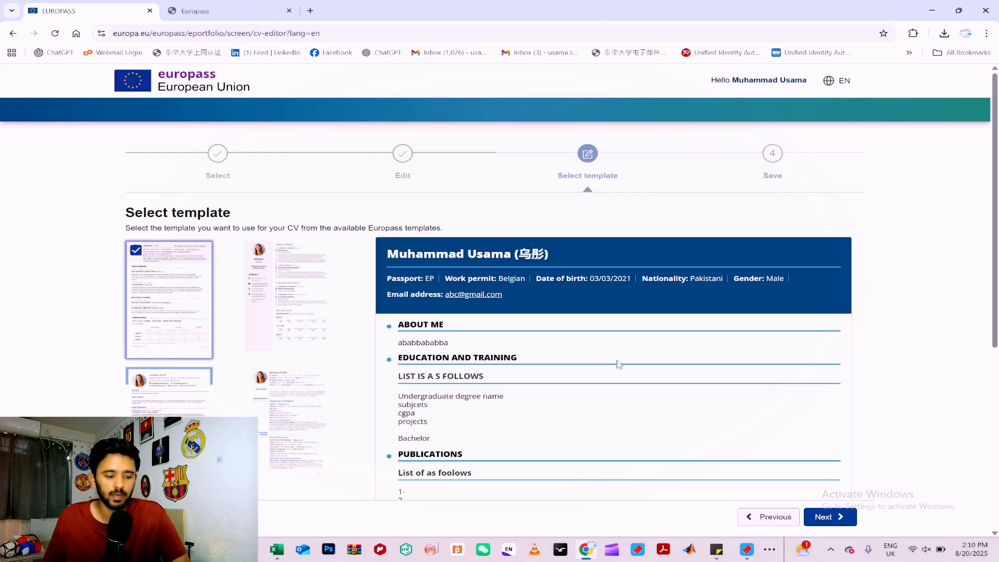
scroll(718, 409, "down", 5)
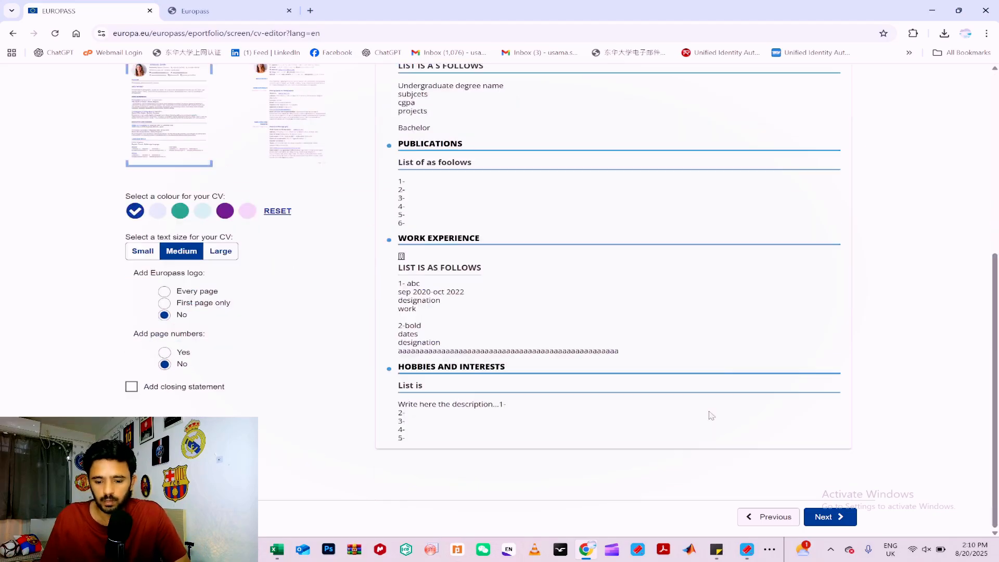
left_click(770, 551)
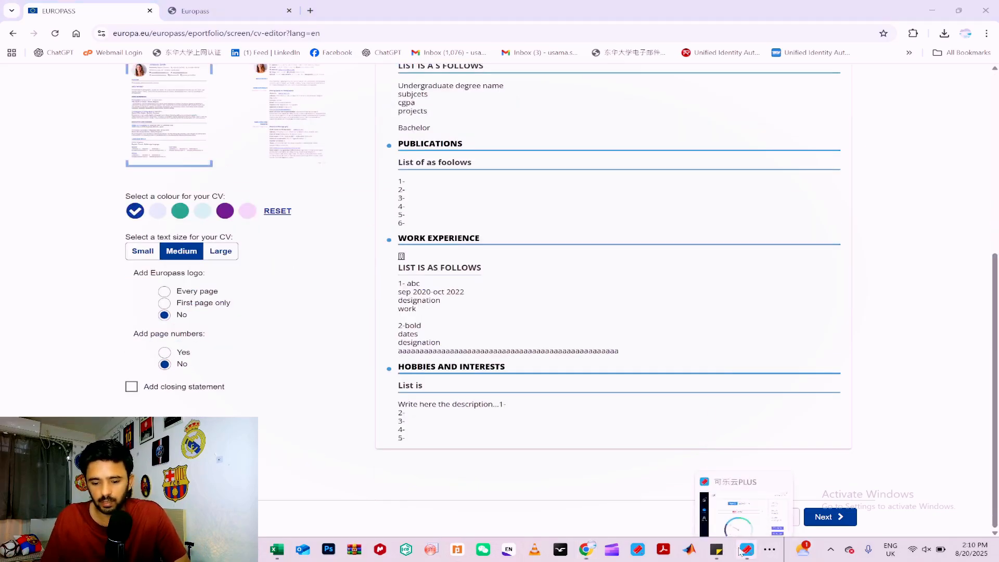
left_click(796, 535)
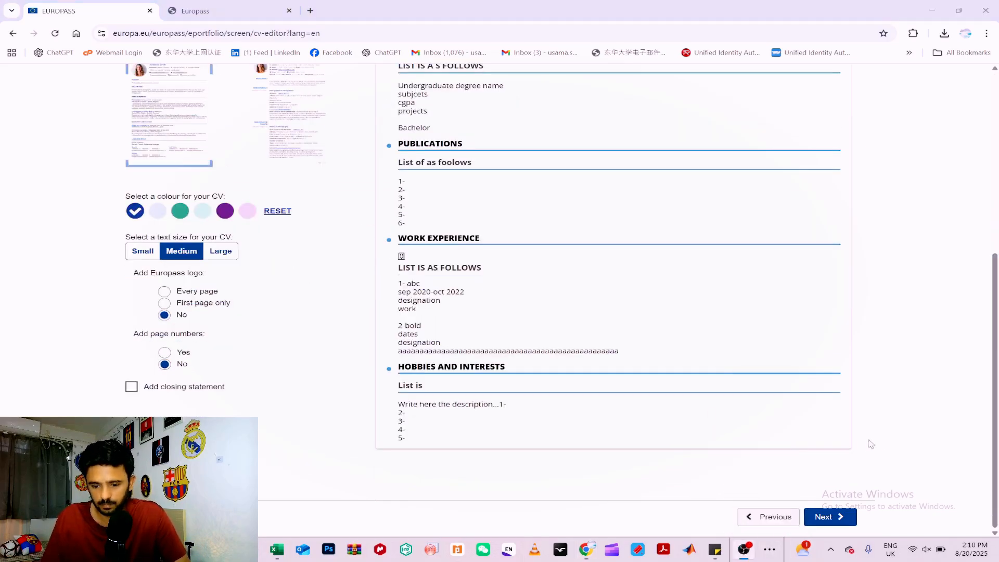